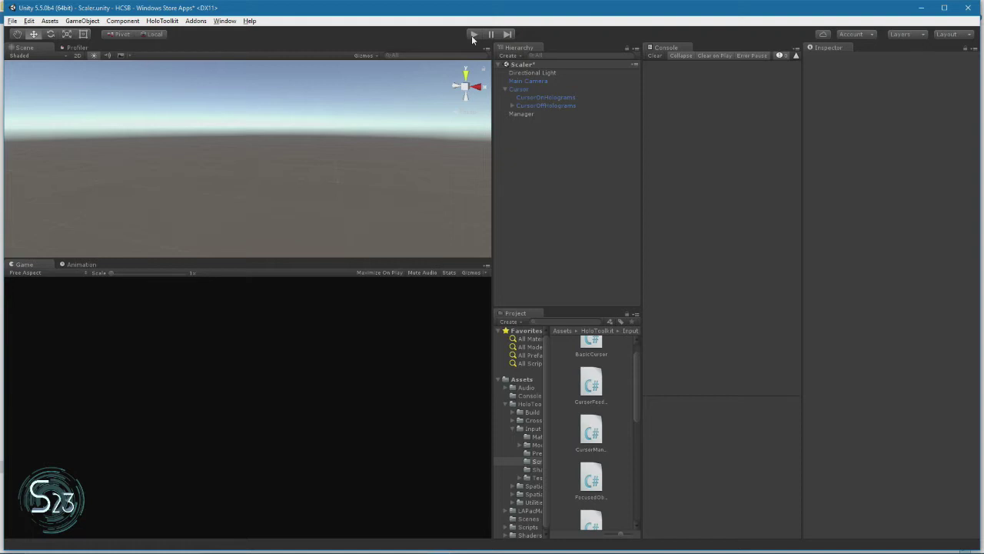
- Inspect the Cursor object's CursorManager script in Visual Studio and return to the Unity scene
click(522, 90)
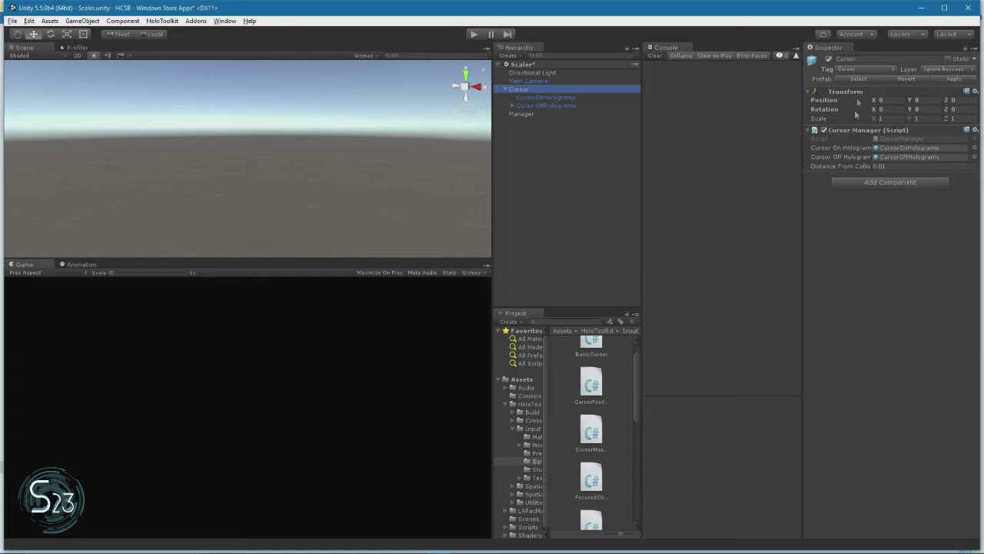
double_click(894, 144)
scroll(331, 157, down, 6)
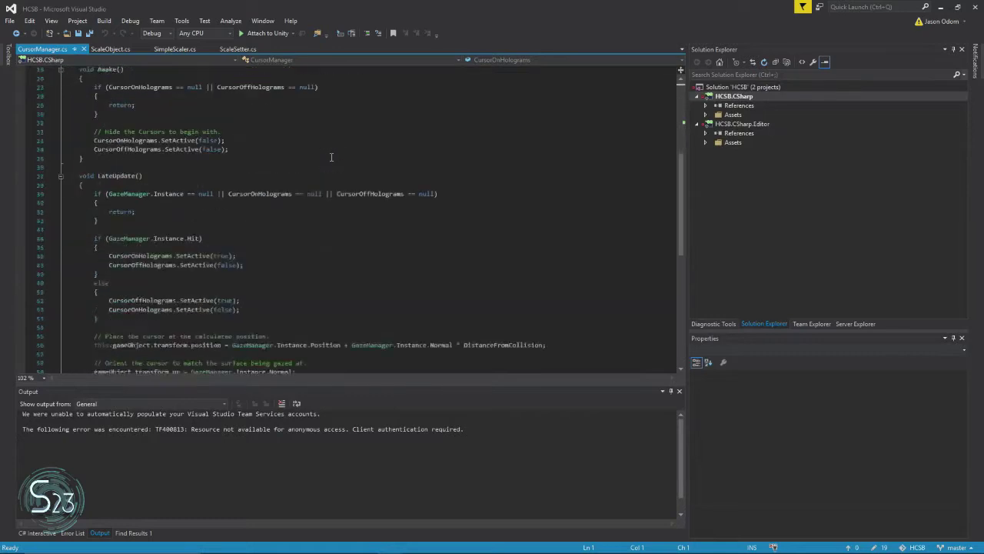
scroll(329, 146, up, 12)
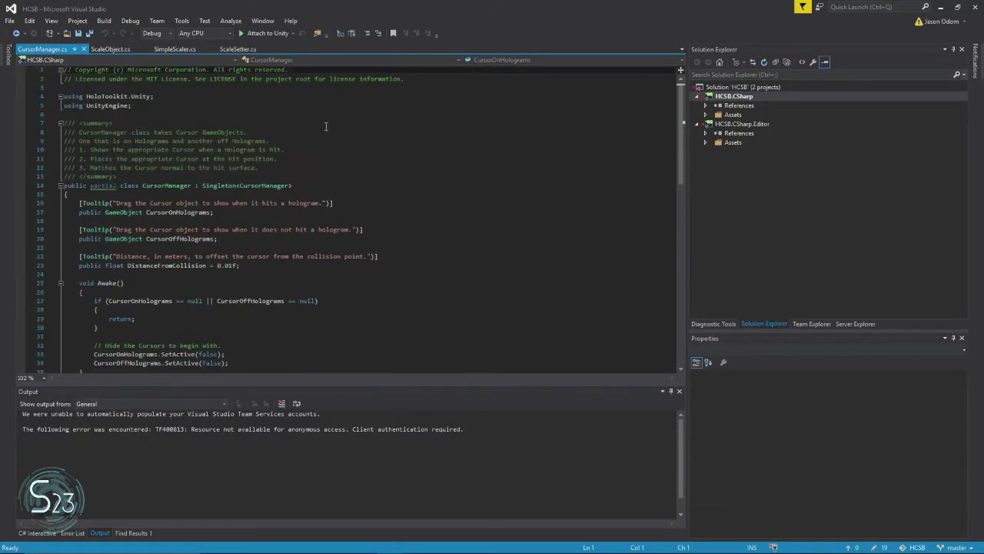
click(941, 7)
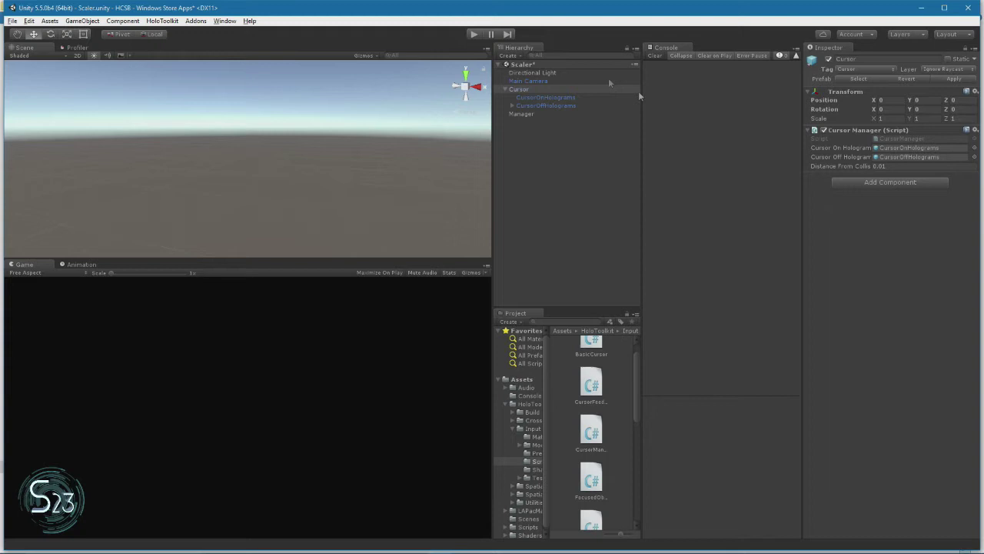
- Add a cube, a sphere and a capsule to the scene and spread them out side by side
click(82, 21)
mouse_move(119, 57)
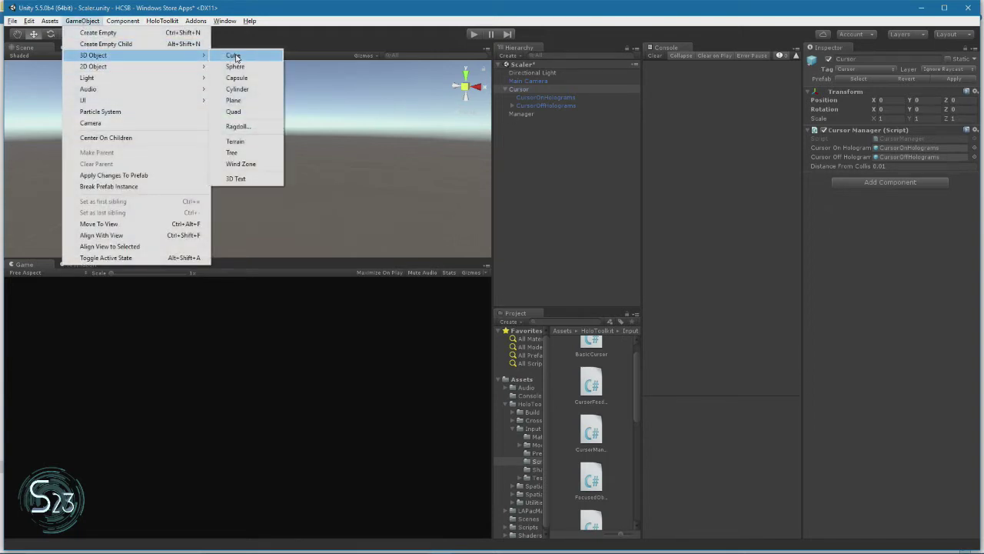
click(235, 58)
click(82, 21)
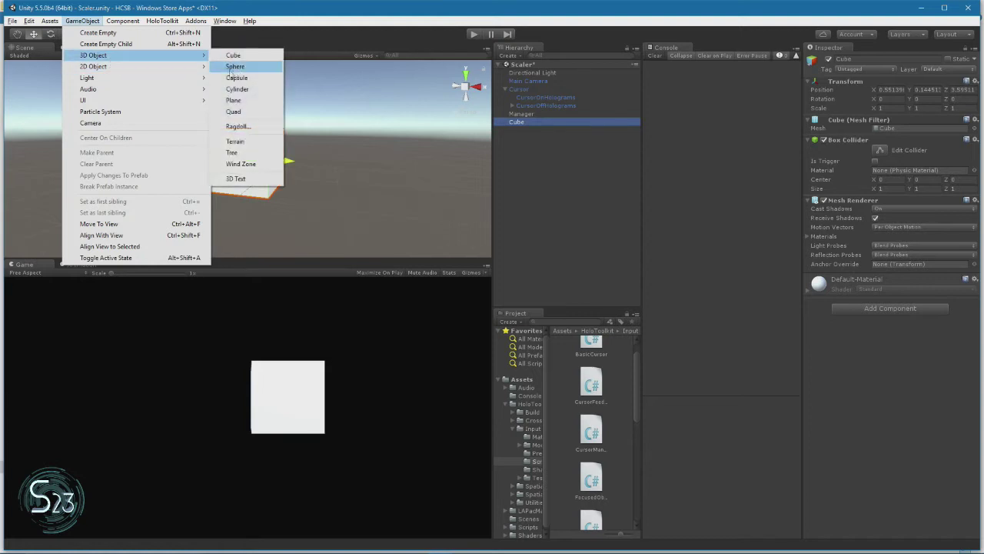
click(231, 67)
click(82, 21)
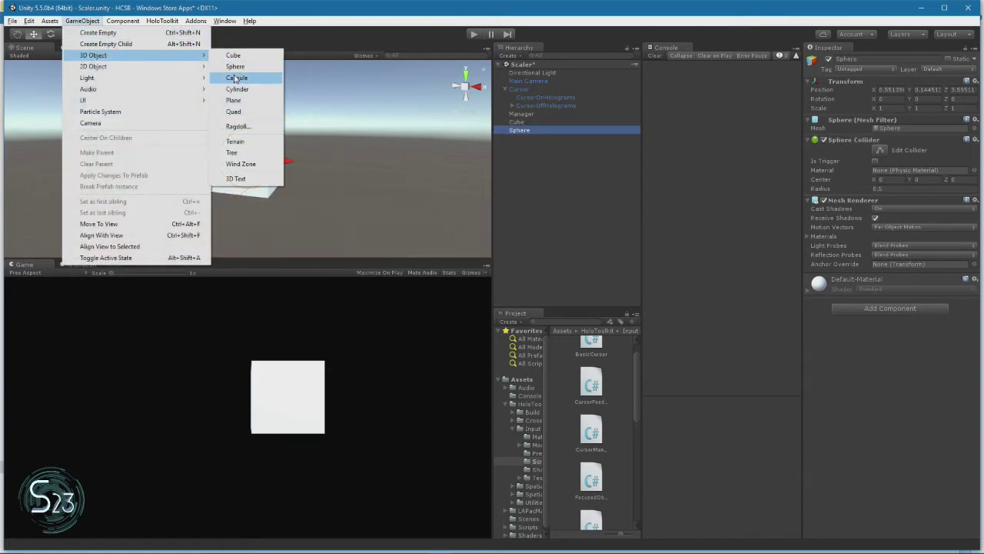
click(235, 79)
drag(289, 167, 231, 160)
click(250, 162)
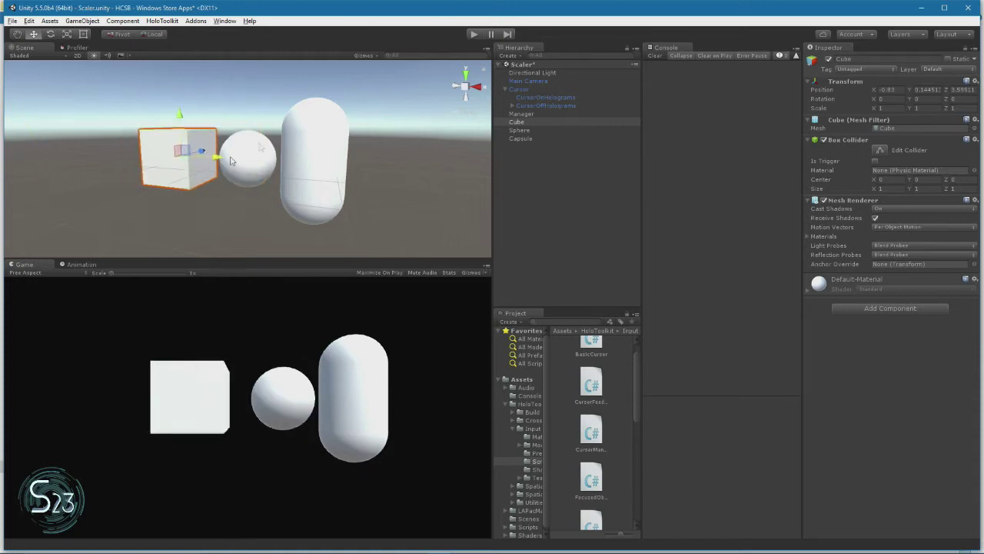
- Run the scene and test the bounding-box scaling handles on the placed shapes in the game view
click(474, 33)
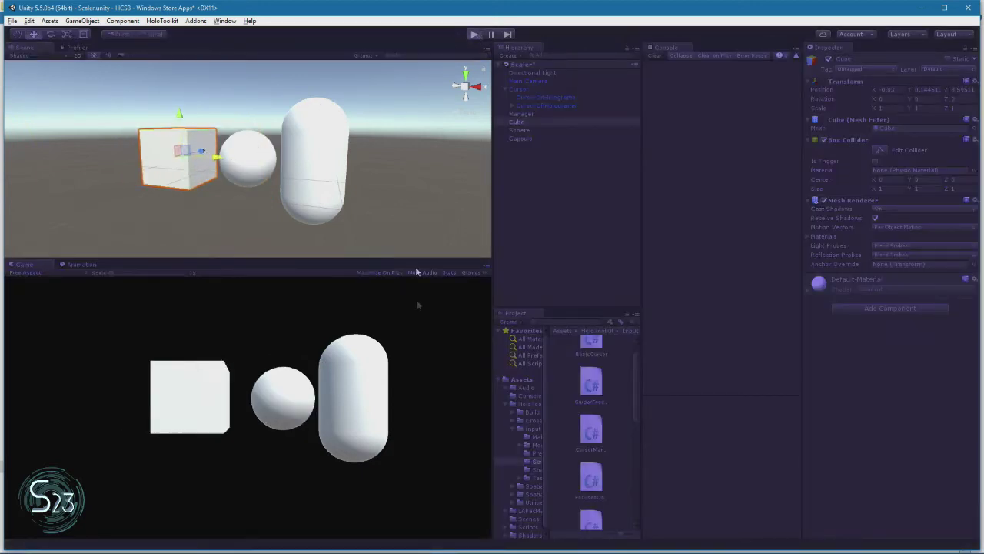
click(364, 400)
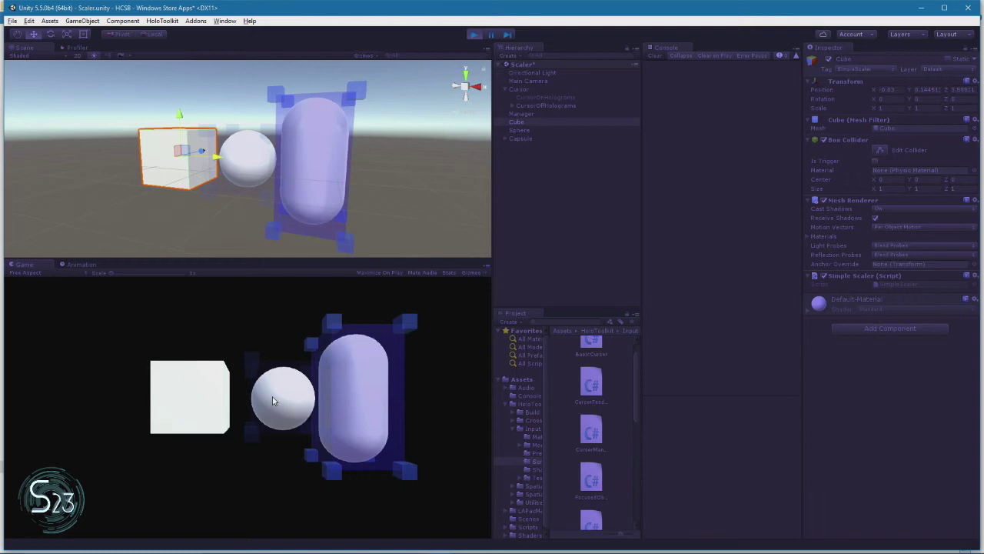
click(321, 390)
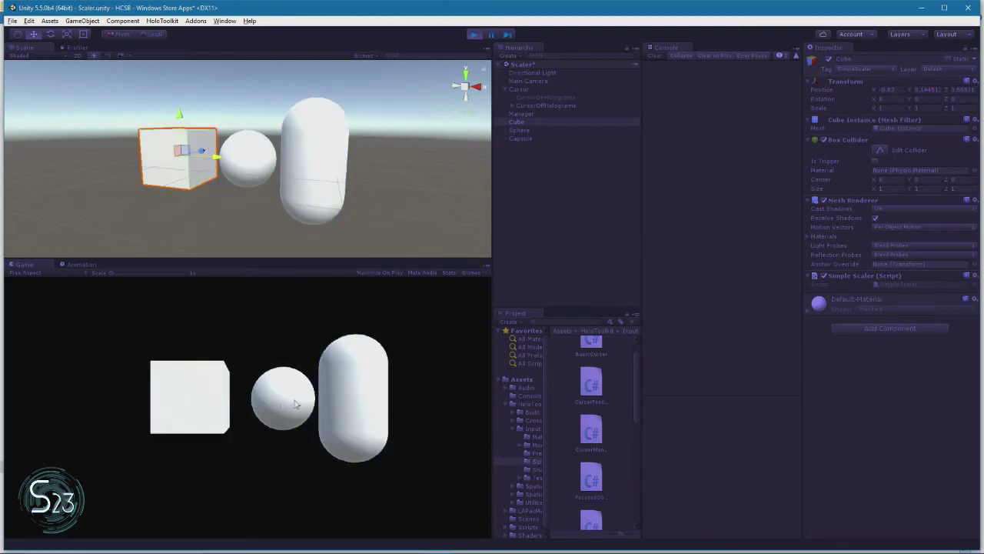
click(348, 402)
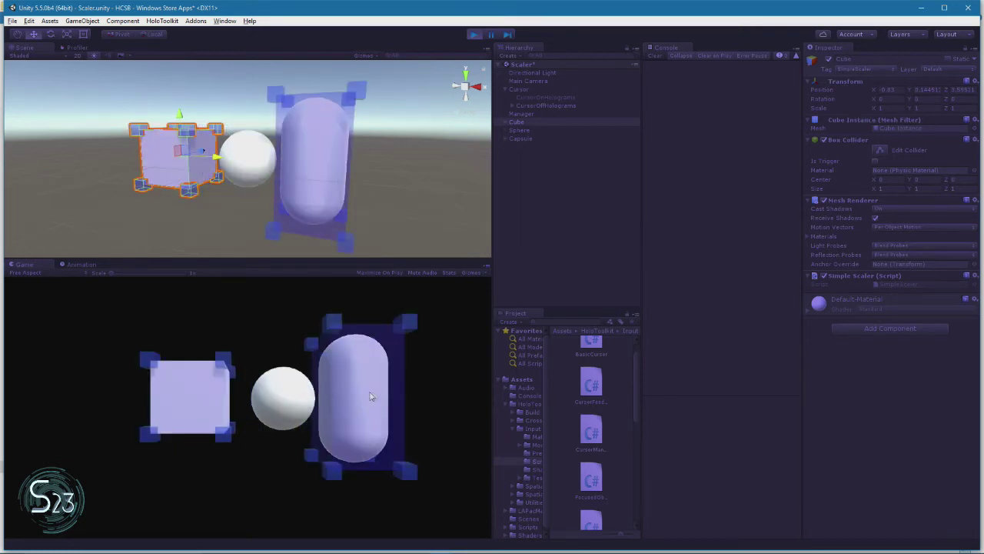
click(370, 396)
click(353, 398)
click(344, 399)
click(353, 398)
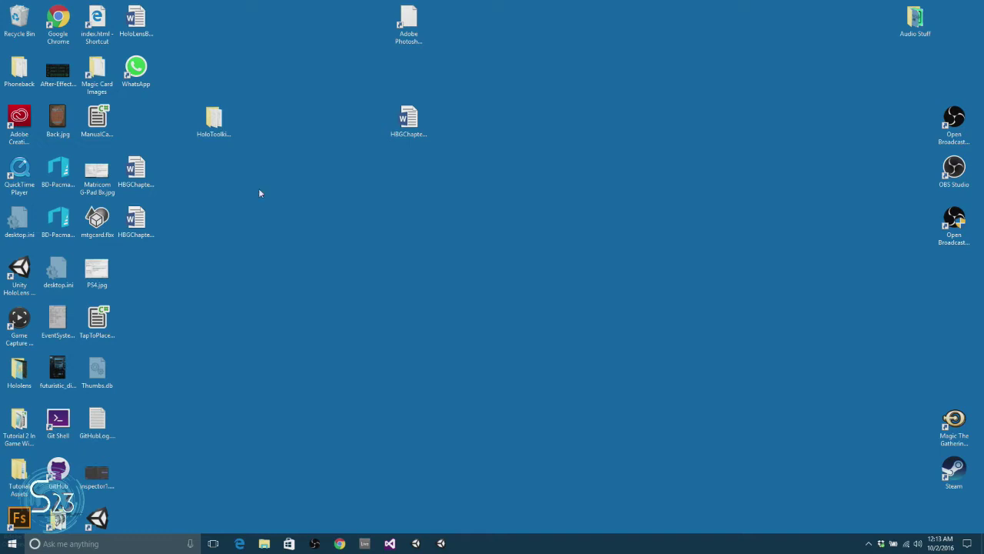
- Switch to the Unity project launcher and create a new project named ScaleAndRotSys
click(215, 120)
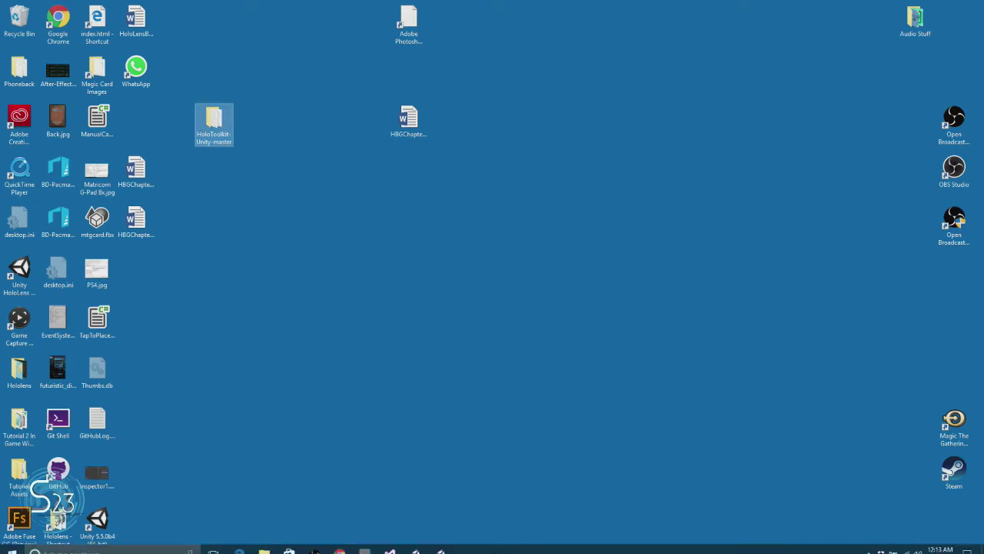
click(443, 544)
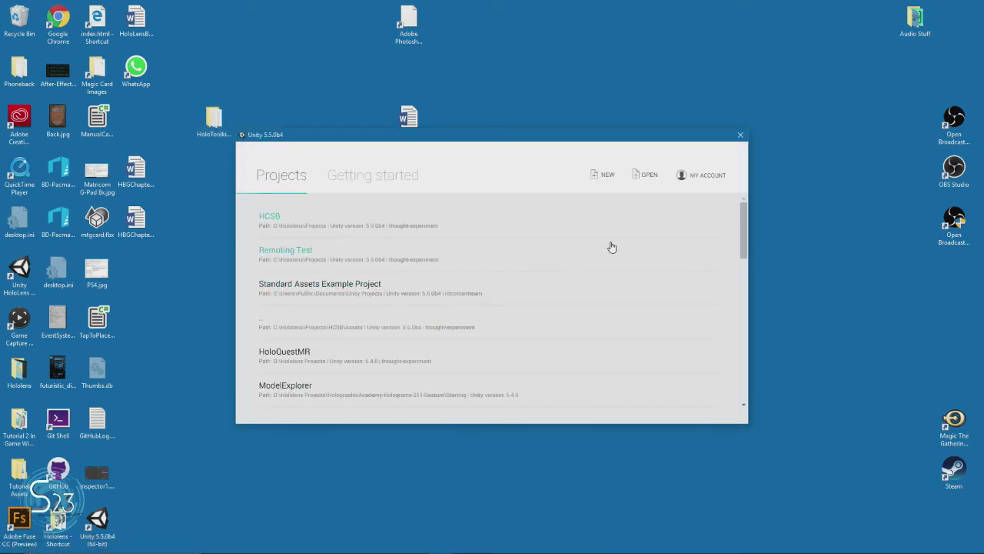
click(607, 176)
drag(411, 245, 262, 243)
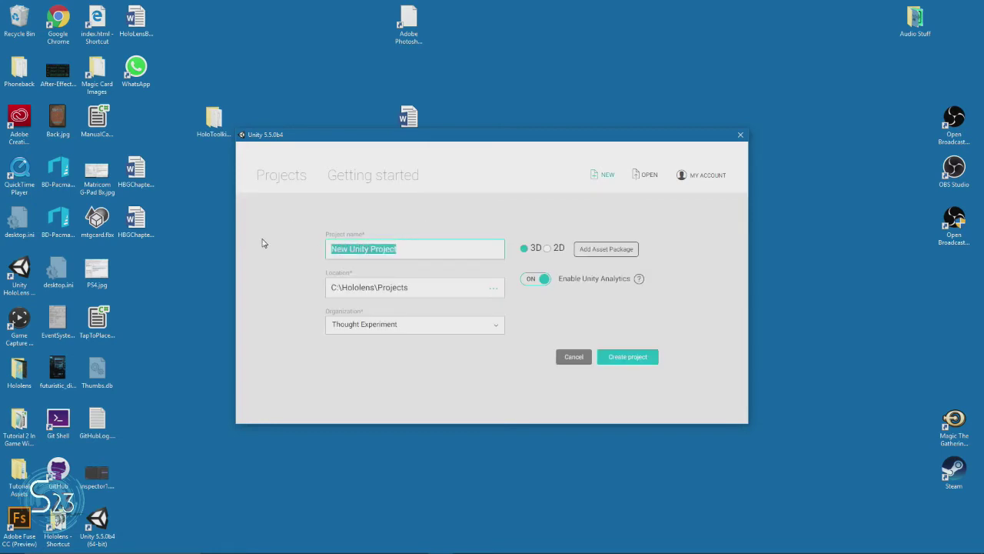
text(Scale)
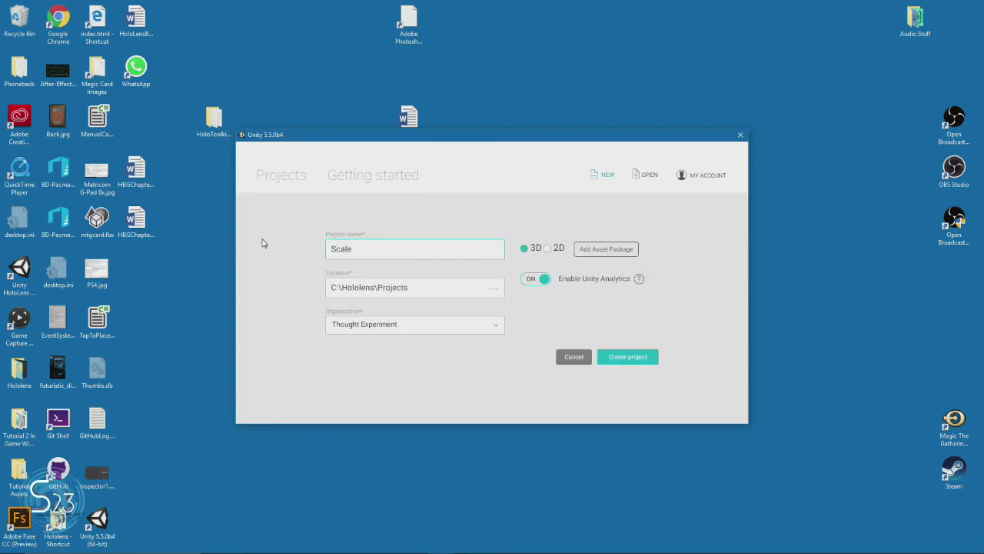
text(AndRotSys)
click(635, 362)
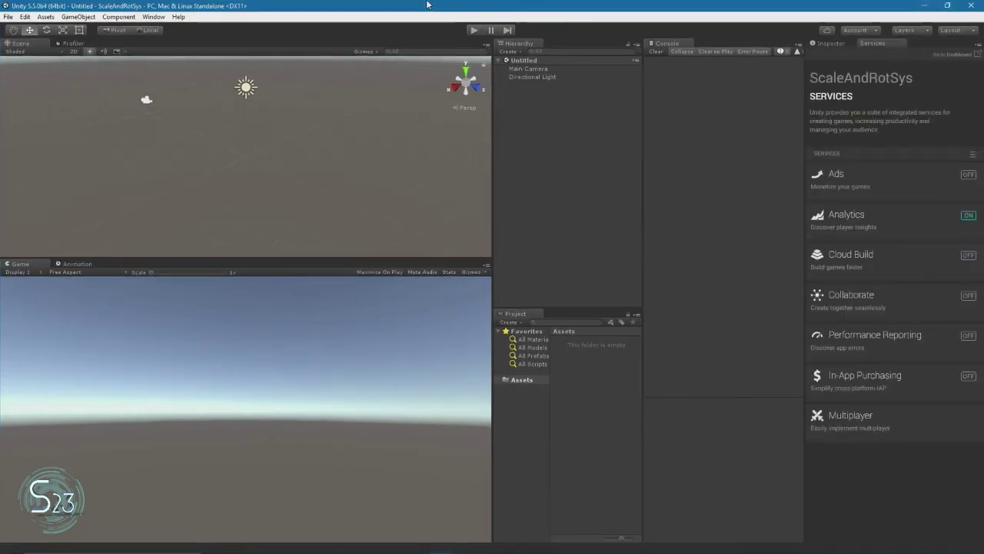
- Open the Assets folder inside the desktop's HoloToolkit-Unity-master folder and select everything except the HoloToolkit-Examples folder
drag(434, 10, 685, 10)
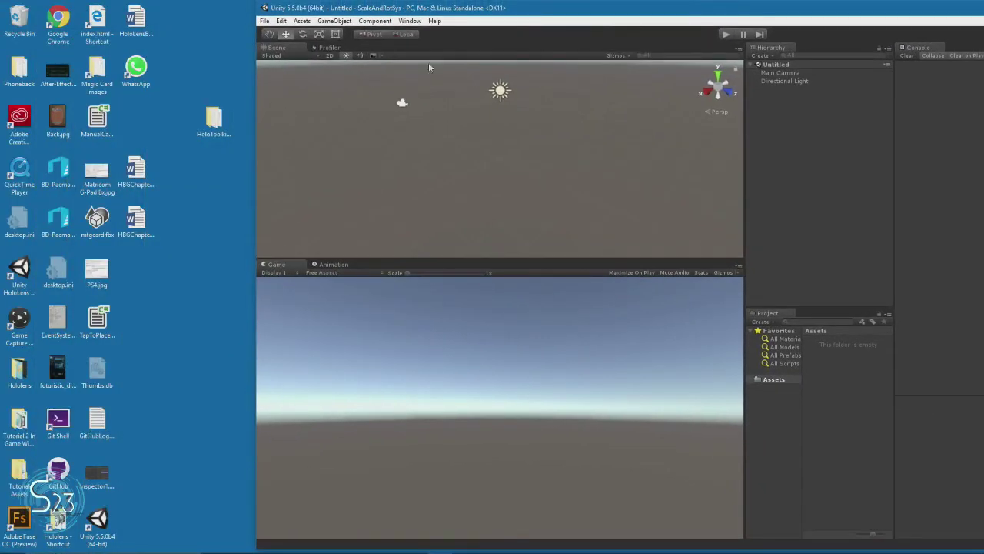
click(215, 119)
click(216, 119)
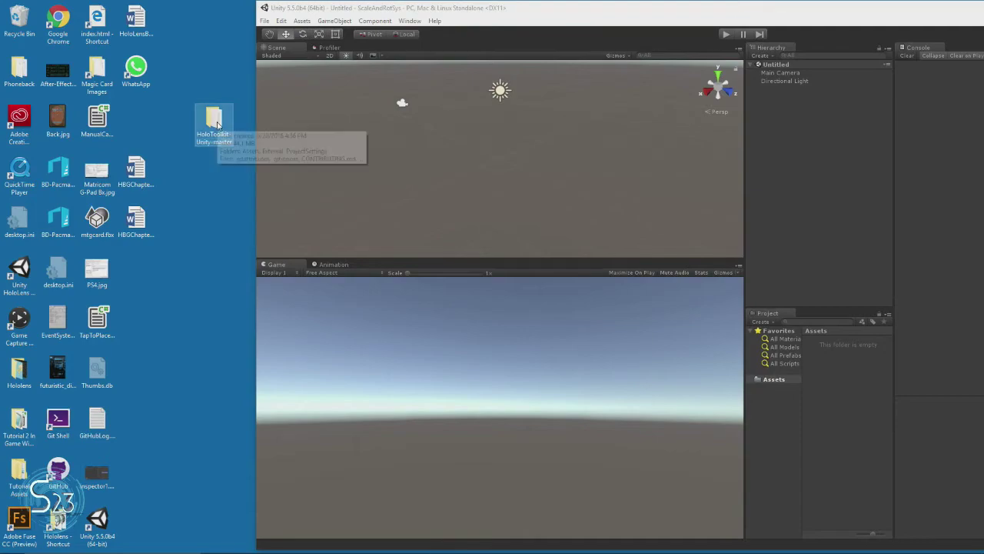
double_click(216, 119)
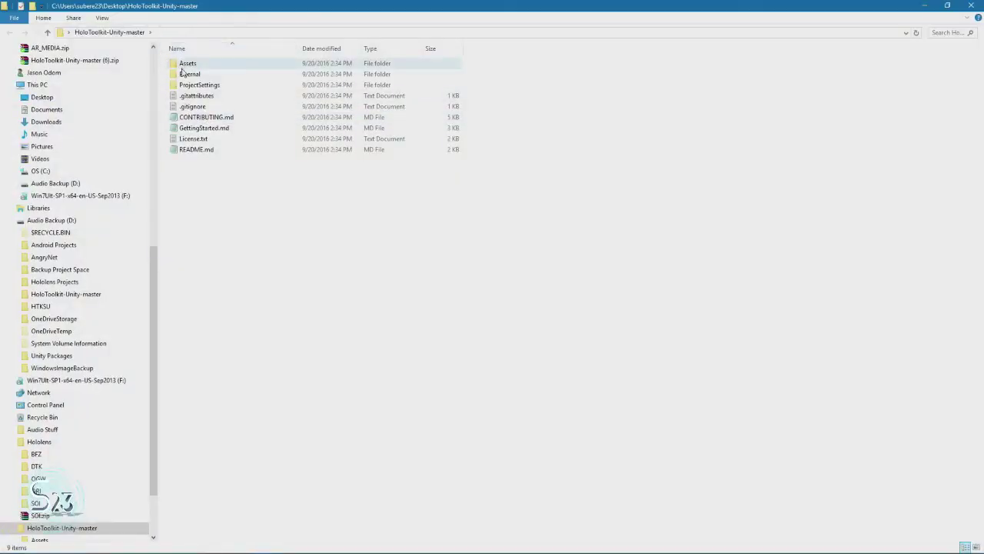
double_click(187, 63)
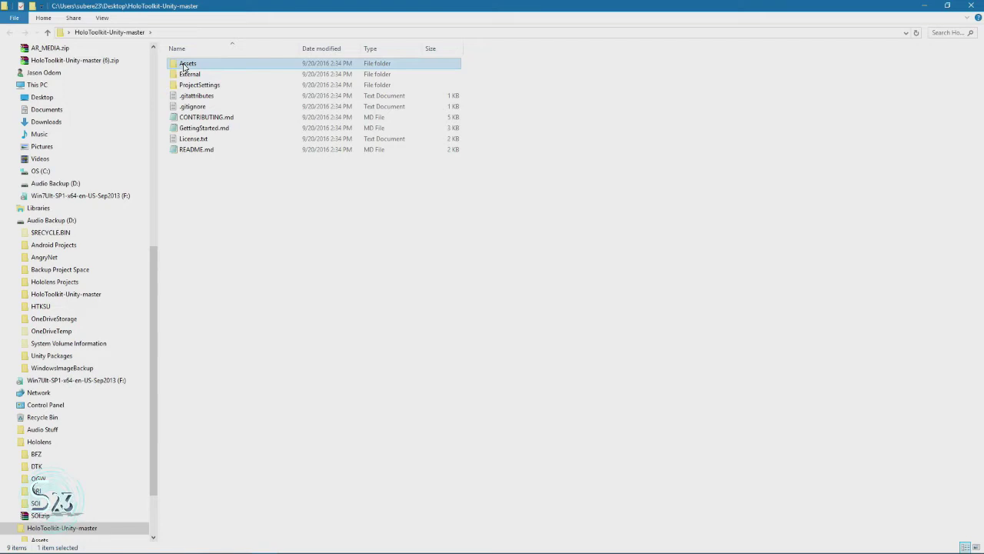
click(185, 66)
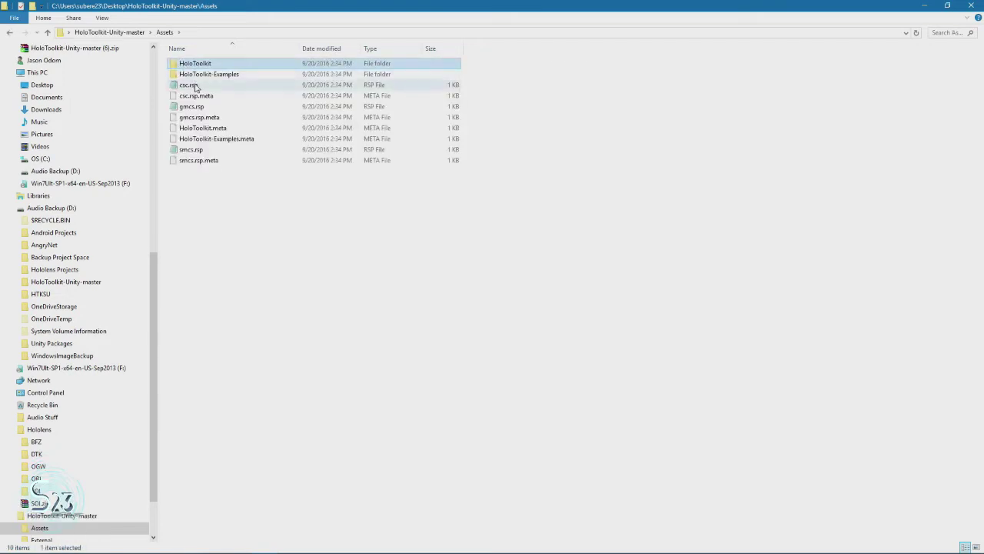
shift+click(193, 160)
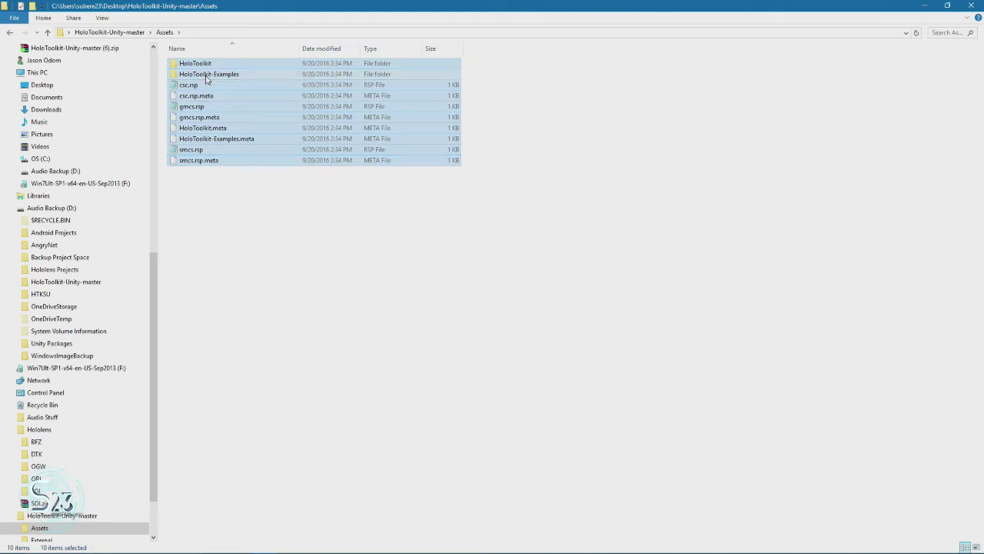
ctrl+click(217, 76)
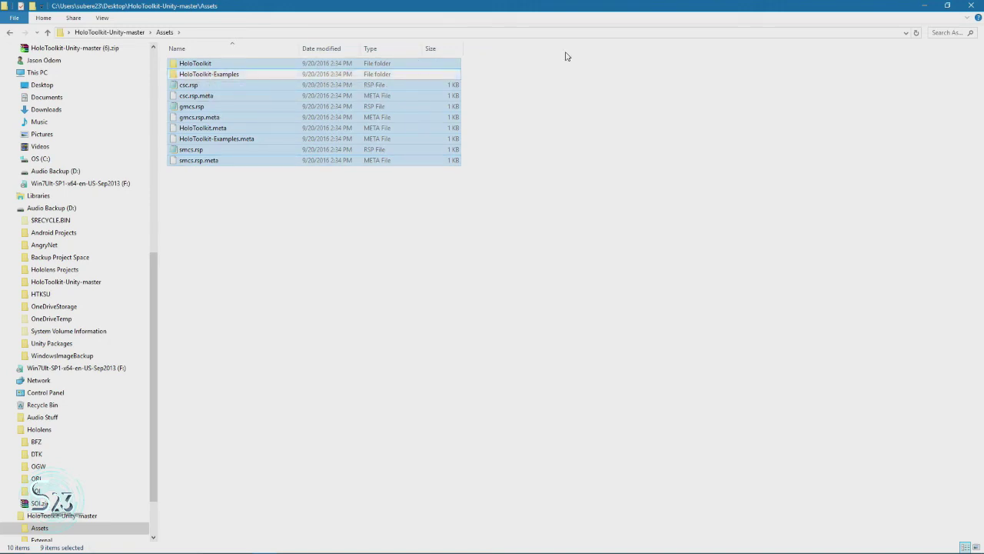
- Import the selected HoloToolkit files into the Assets folder of the ScaleAndRotSys project in Unity
click(947, 6)
drag(809, 46, 542, 55)
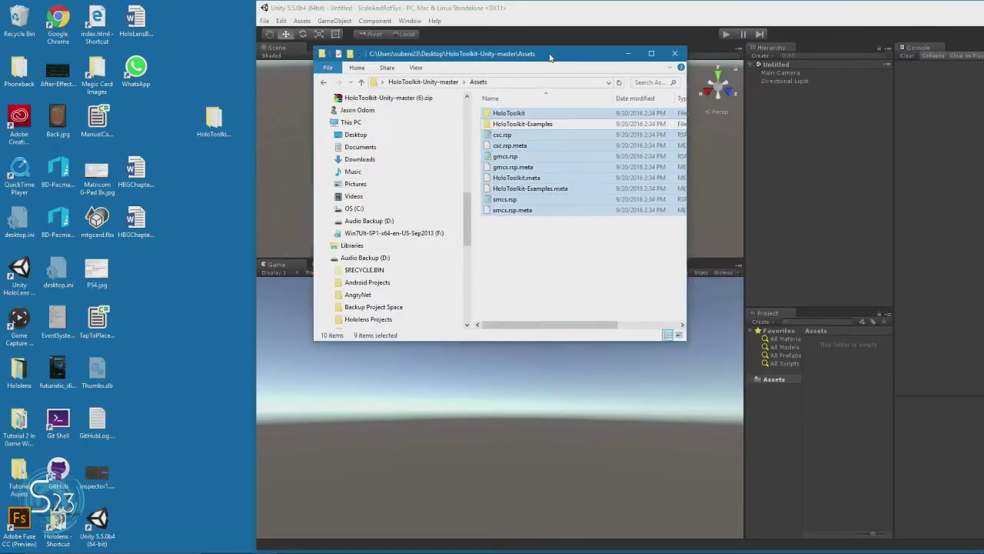
drag(492, 118, 775, 382)
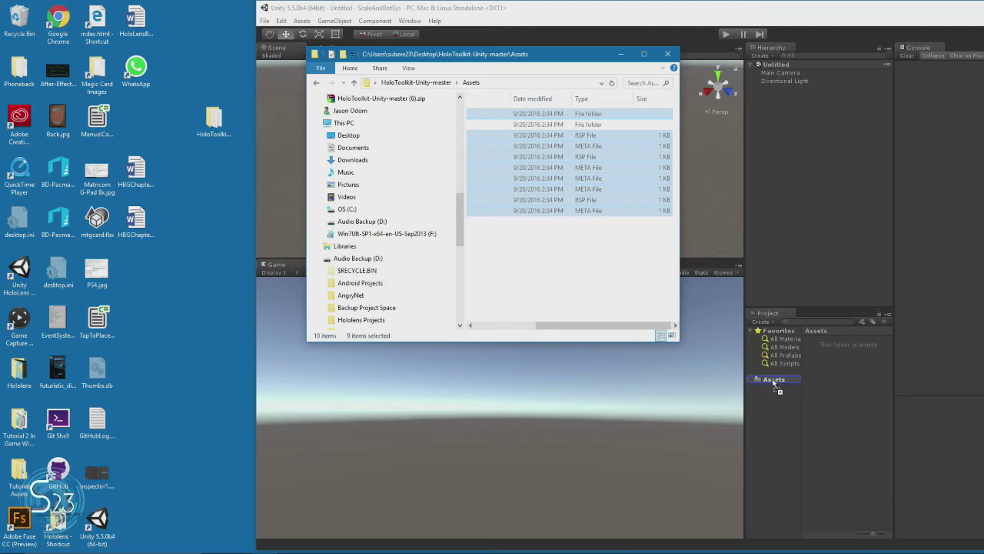
drag(774, 381, 616, 332)
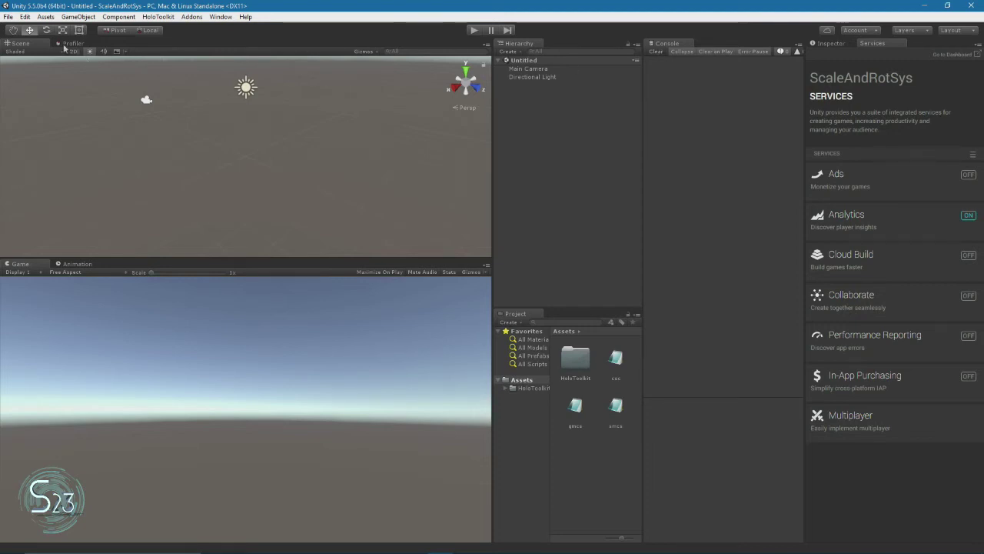
- Begin saving the untitled scene under a new name, creating and opening a Scenes folder in the project's Assets folder
click(7, 16)
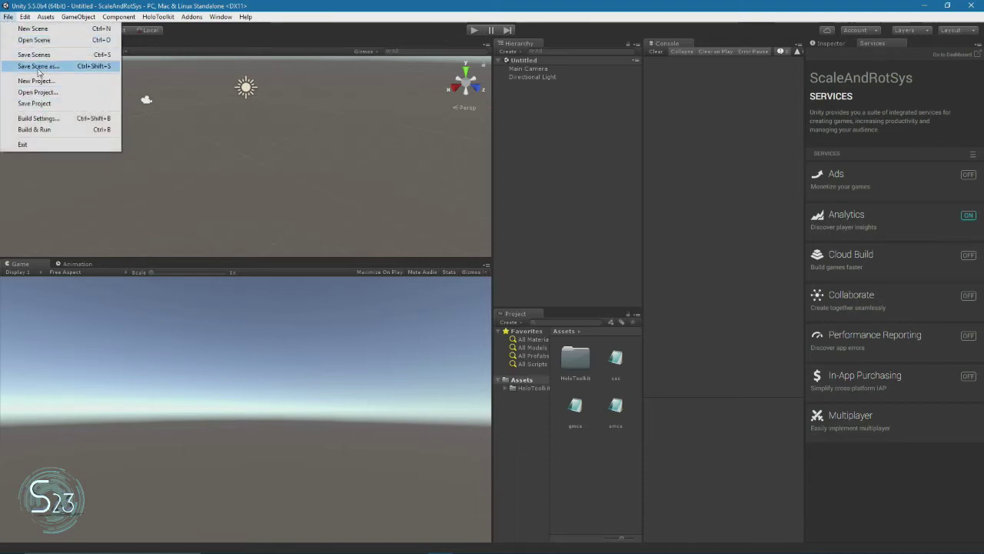
click(37, 66)
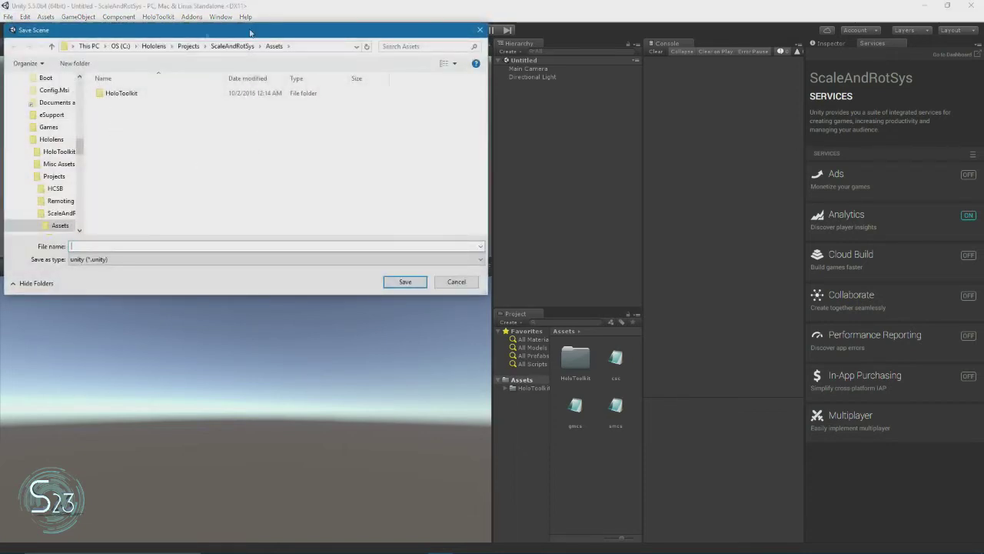
right_click(108, 139)
mouse_move(154, 233)
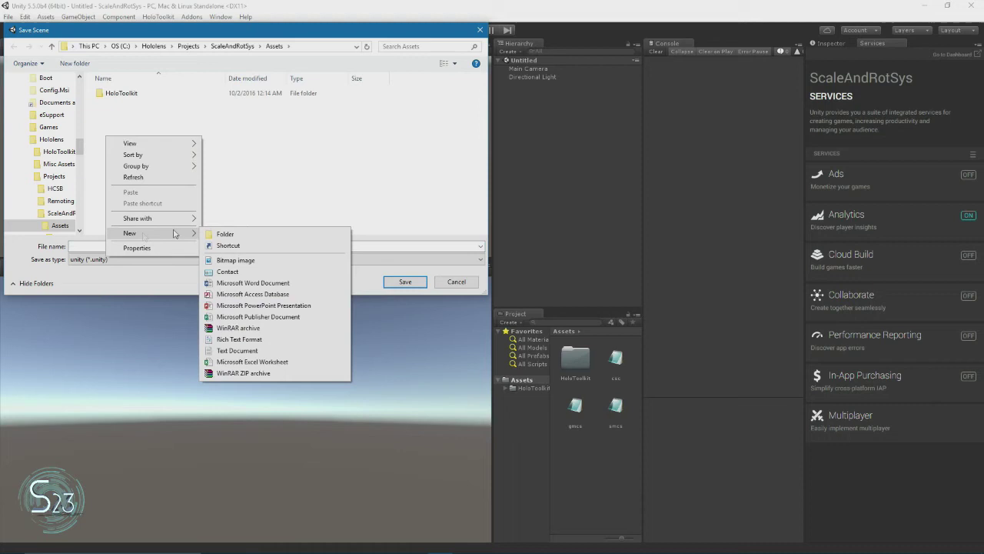
click(243, 233)
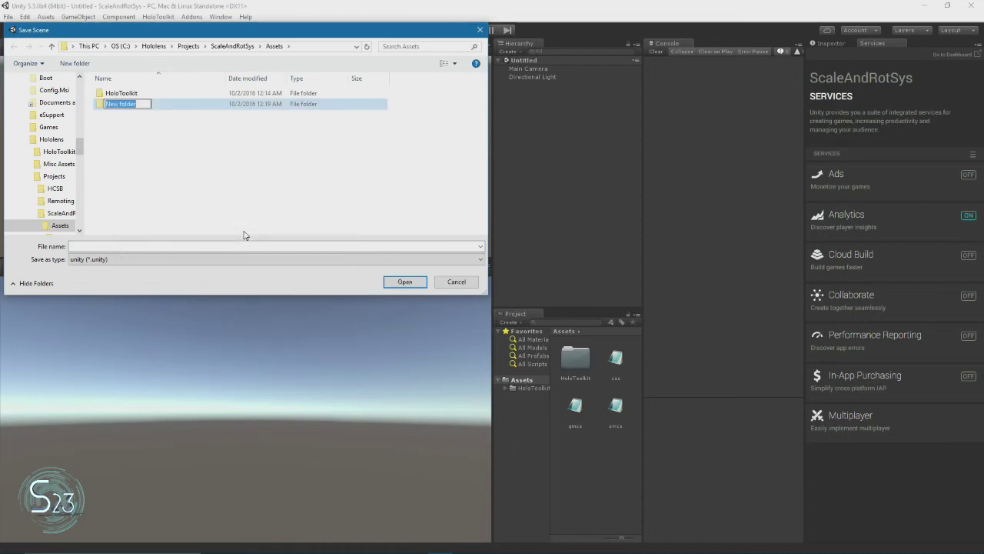
text(Scenes)
key(Return)
key(Return)
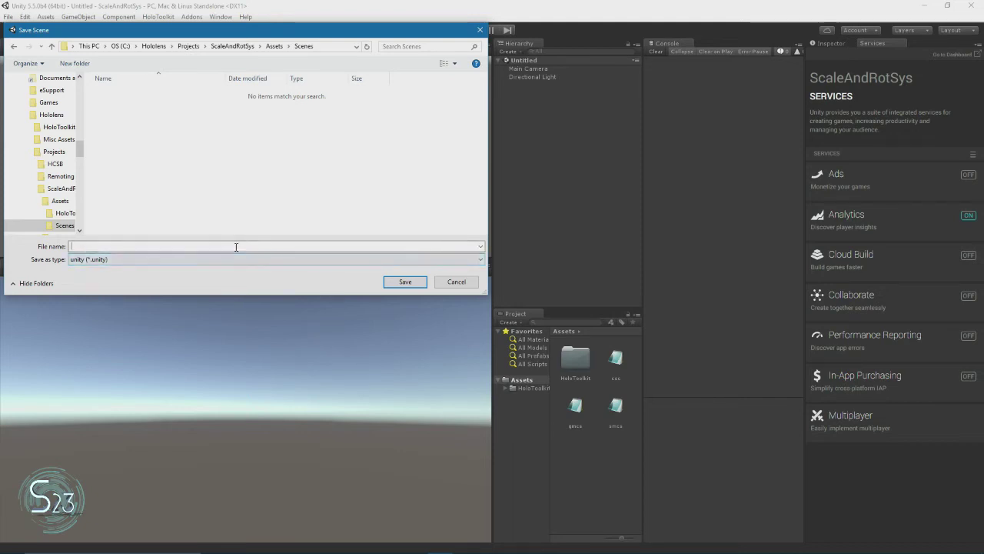
- Save the scene as Main in the Scenes folder
click(236, 247)
text(Main)
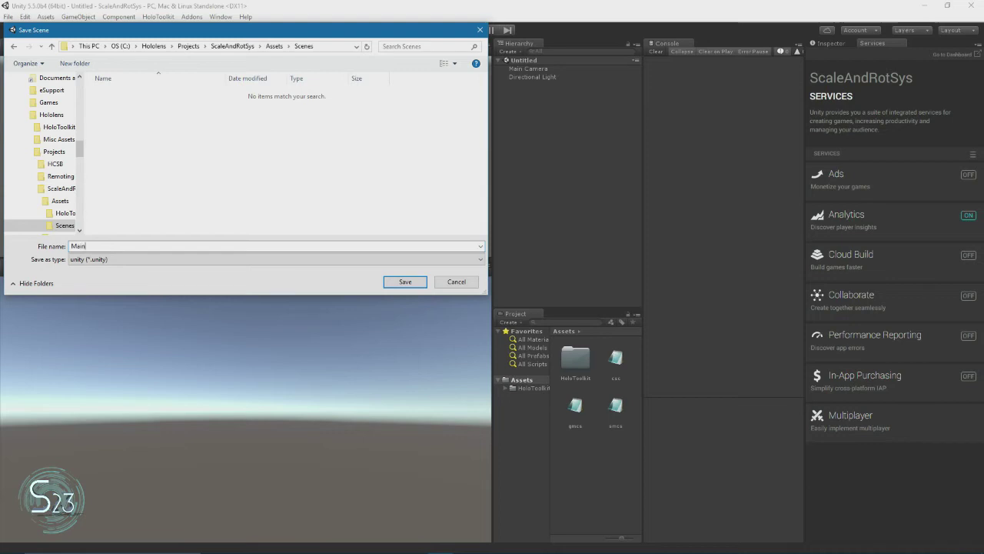
key(Return)
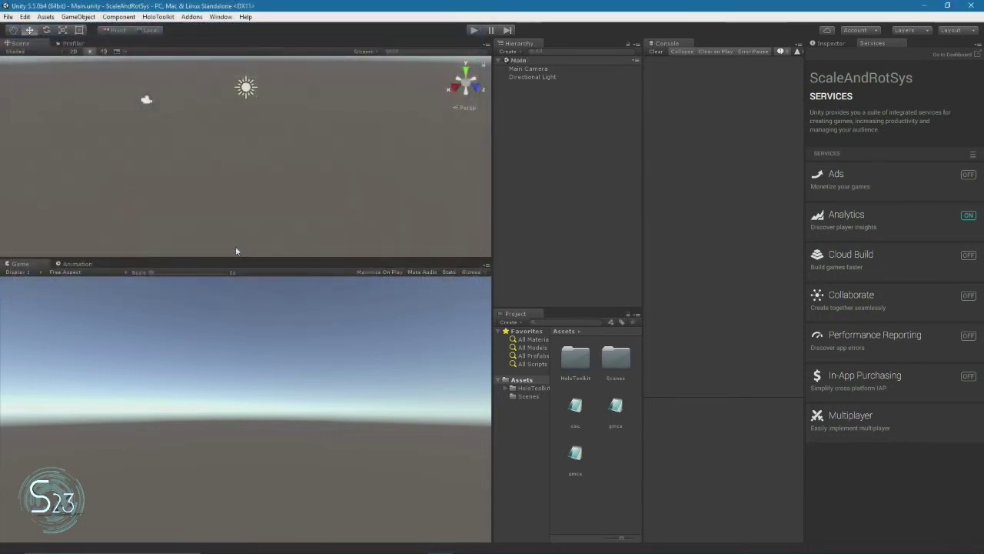
- Expand the HoloToolkit folder in the project assets and delete the default Main Camera from the Main scene
click(520, 397)
click(524, 388)
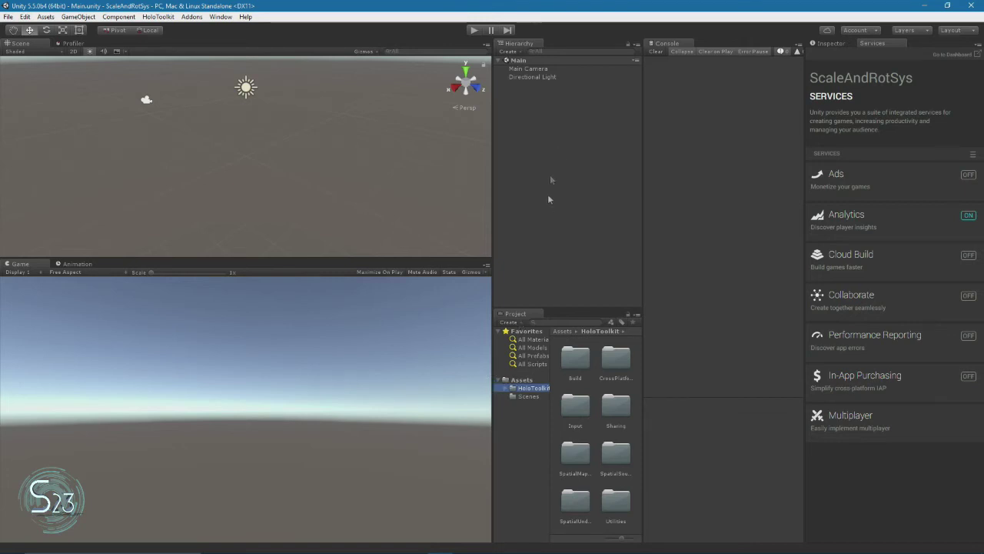
click(504, 388)
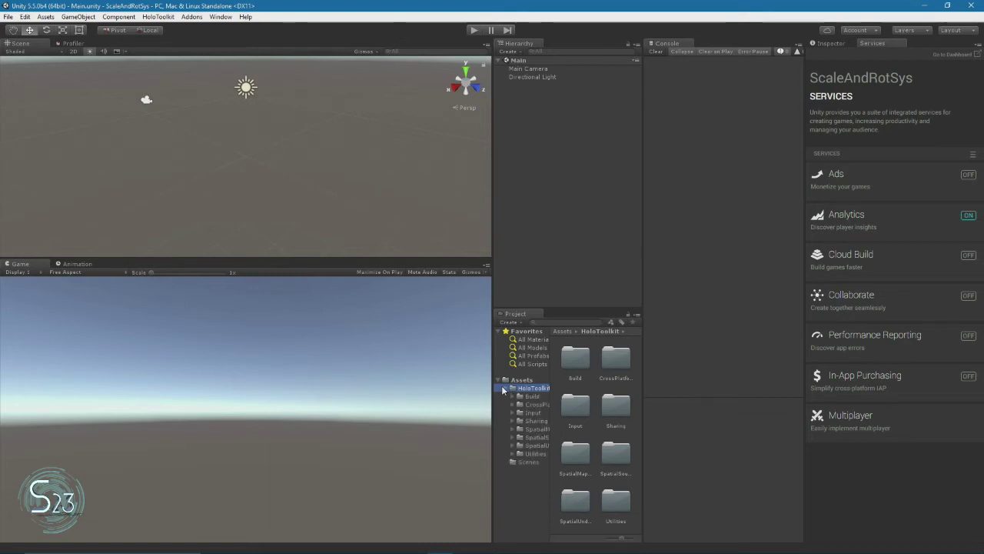
click(528, 69)
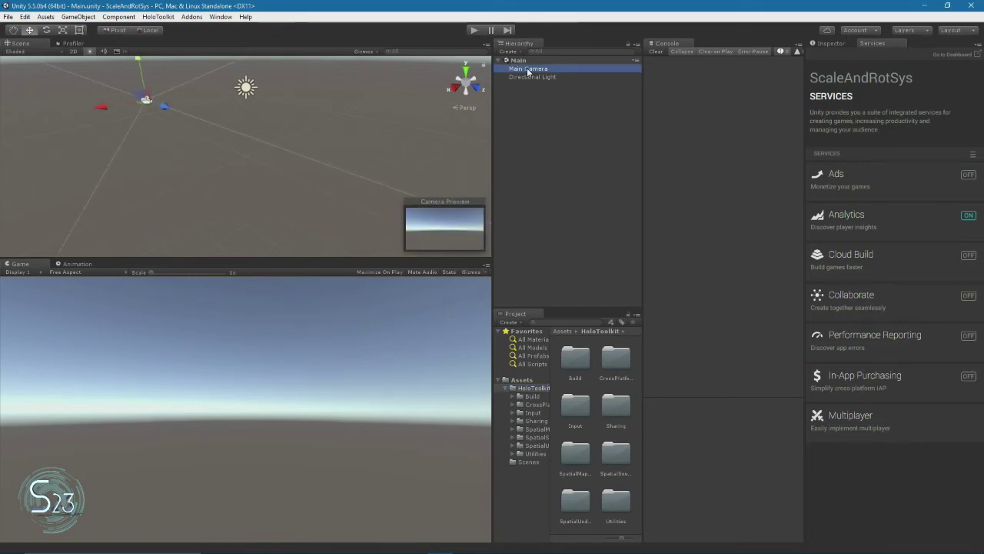
key(Delete)
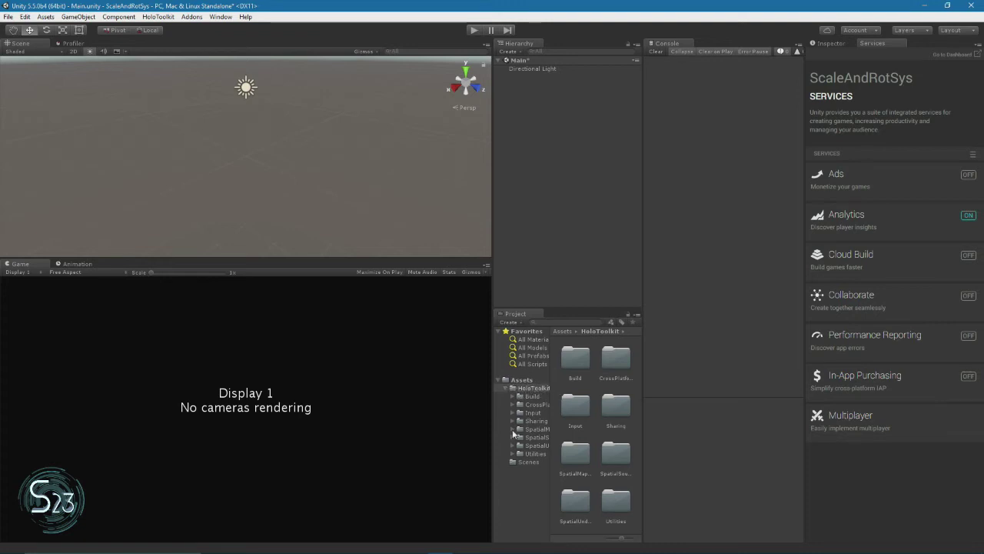
- Add the Main Camera prefab from HoloToolkit's Utilities Prefabs folder to the scene and show its component properties
click(514, 455)
click(512, 454)
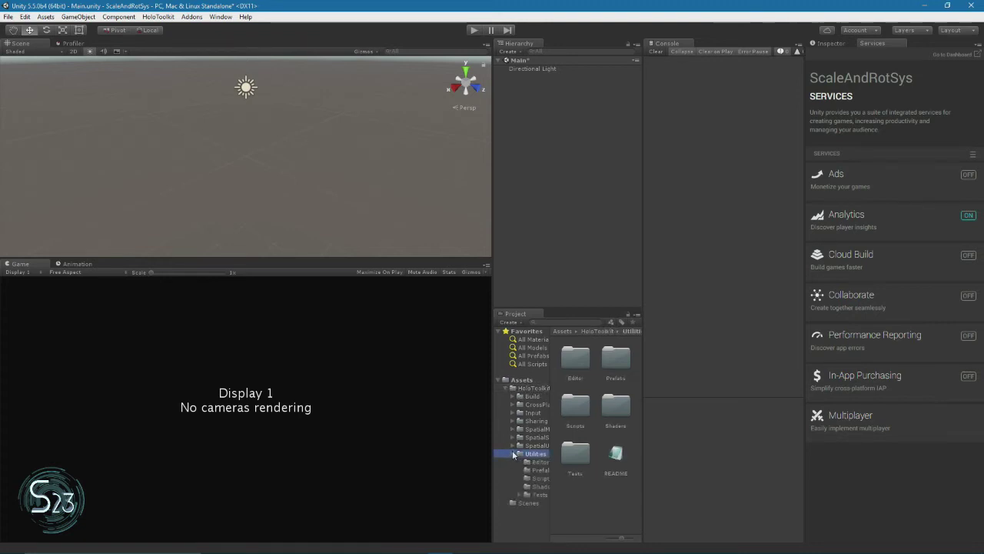
click(538, 469)
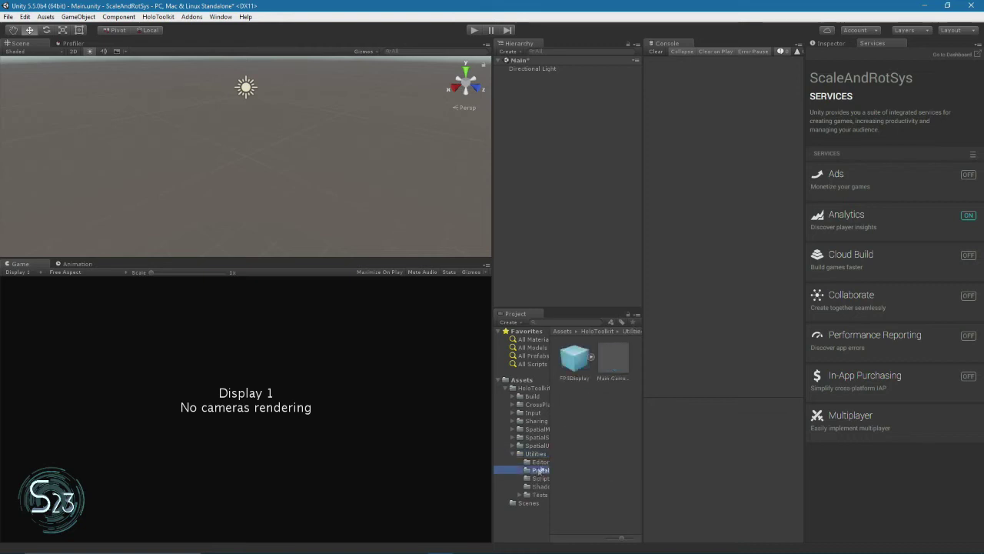
drag(613, 359, 514, 120)
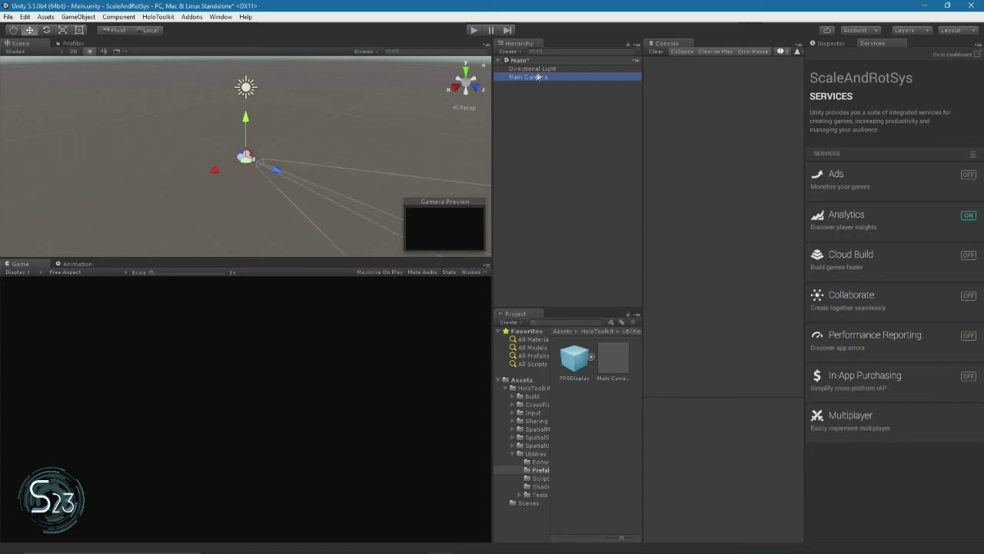
click(831, 43)
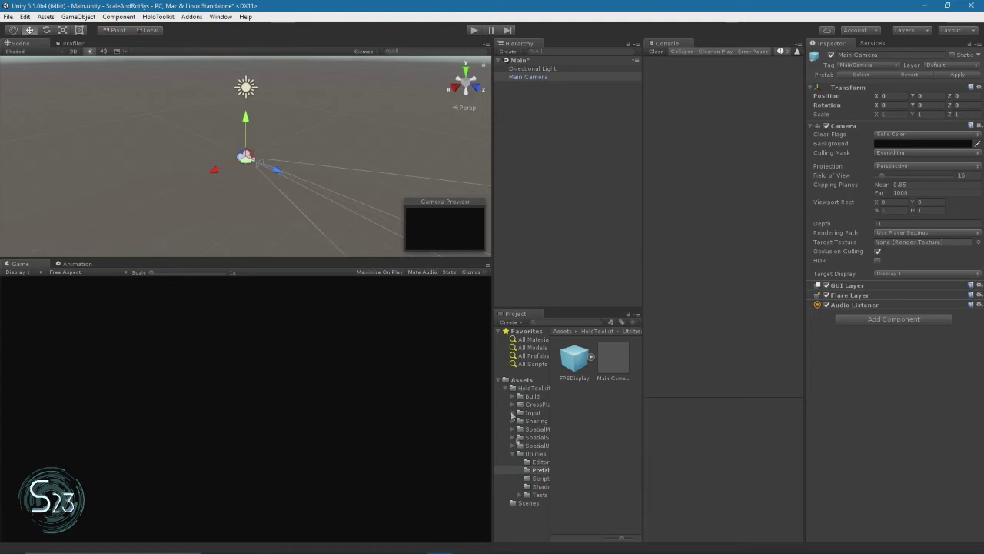
- Add the Cursor prefab from HoloToolkit's Input Prefabs folder to the scene as a top-level object
click(513, 454)
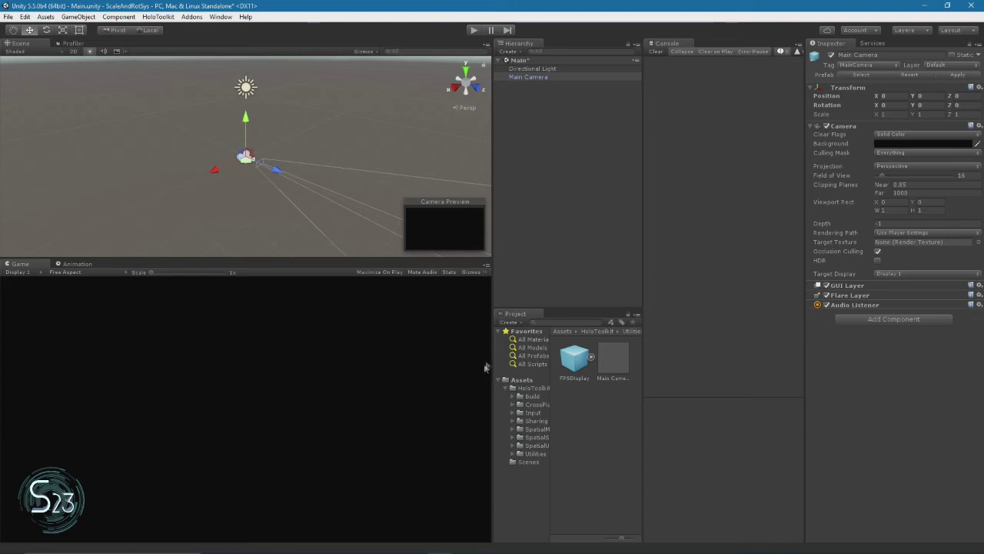
click(512, 413)
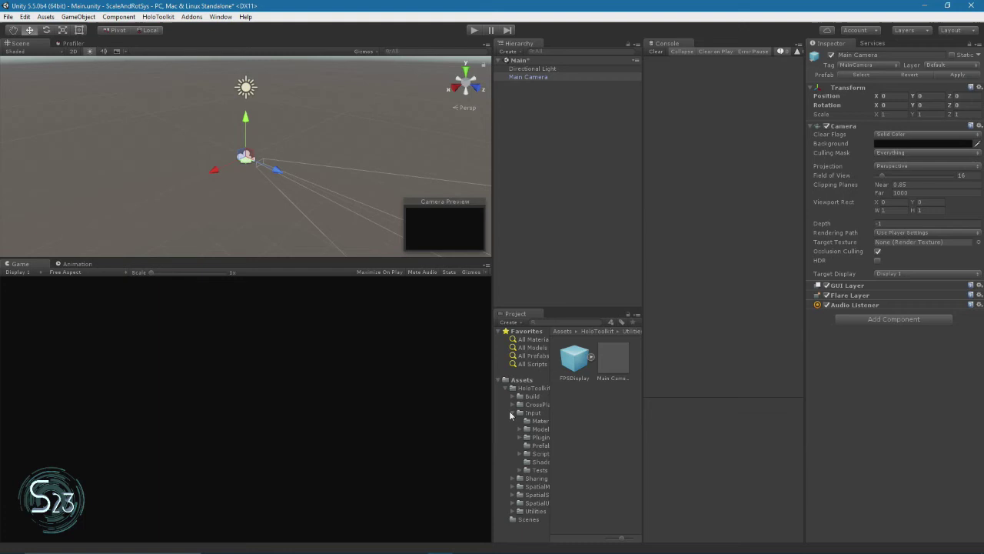
click(532, 446)
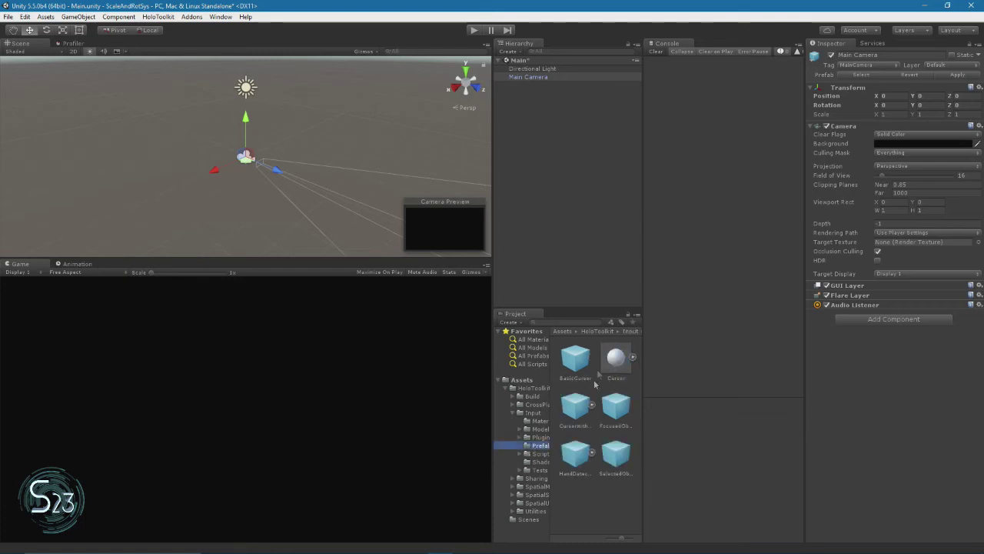
click(621, 363)
click(529, 77)
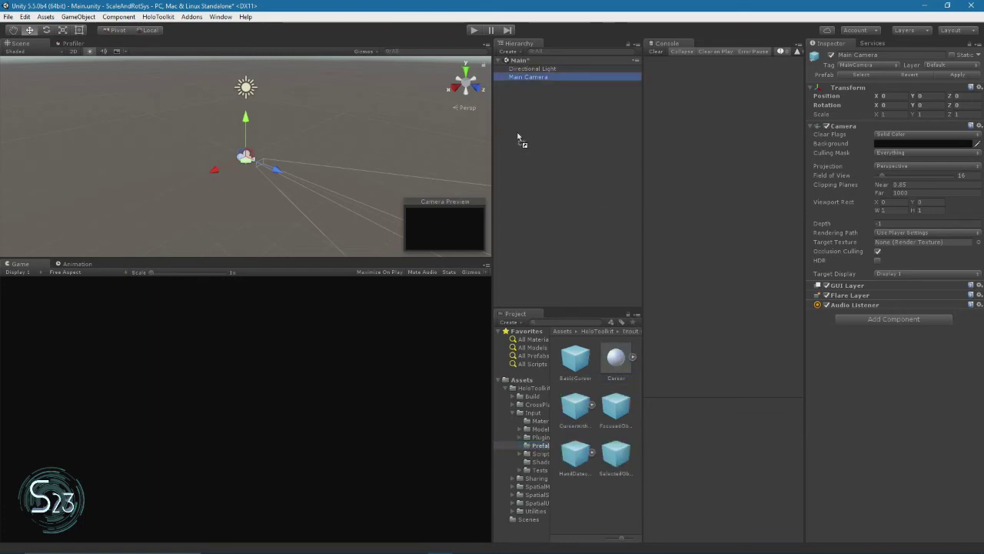
drag(514, 113, 514, 113)
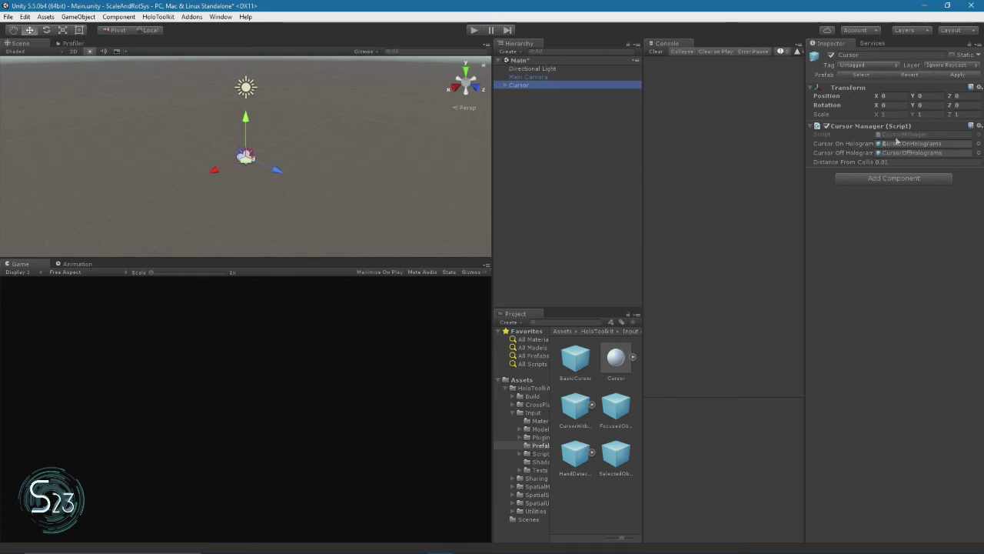
click(515, 130)
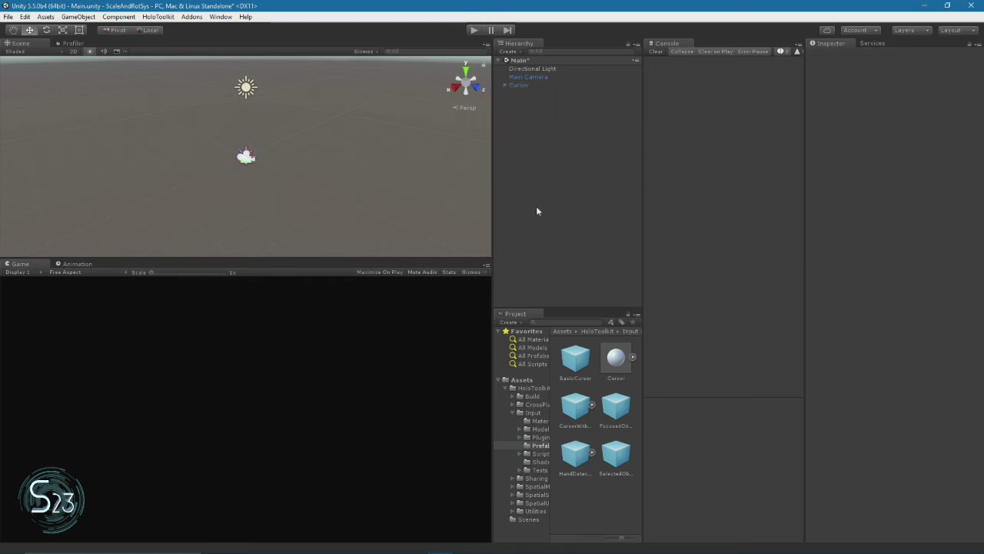
- Create an empty game object in the scene and name it Manager
click(513, 52)
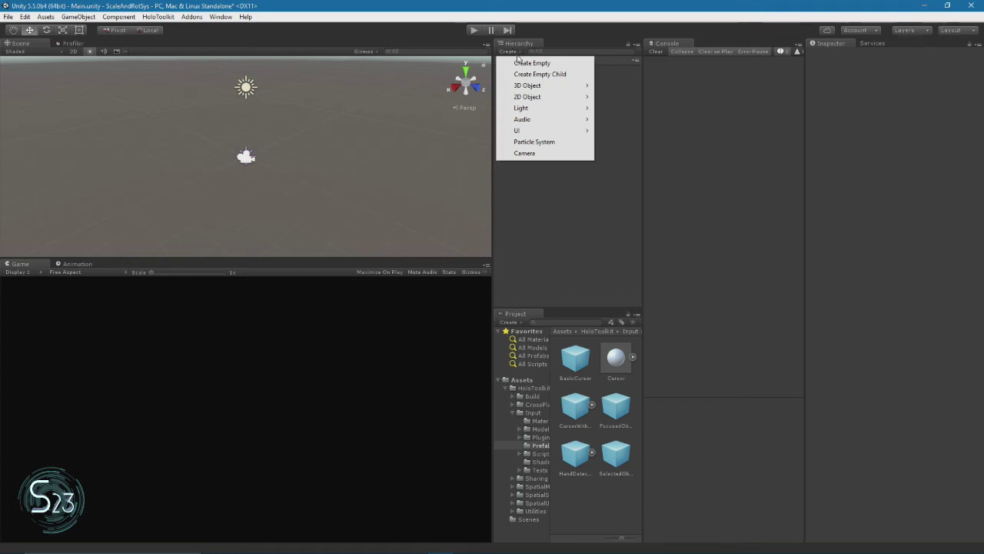
click(523, 63)
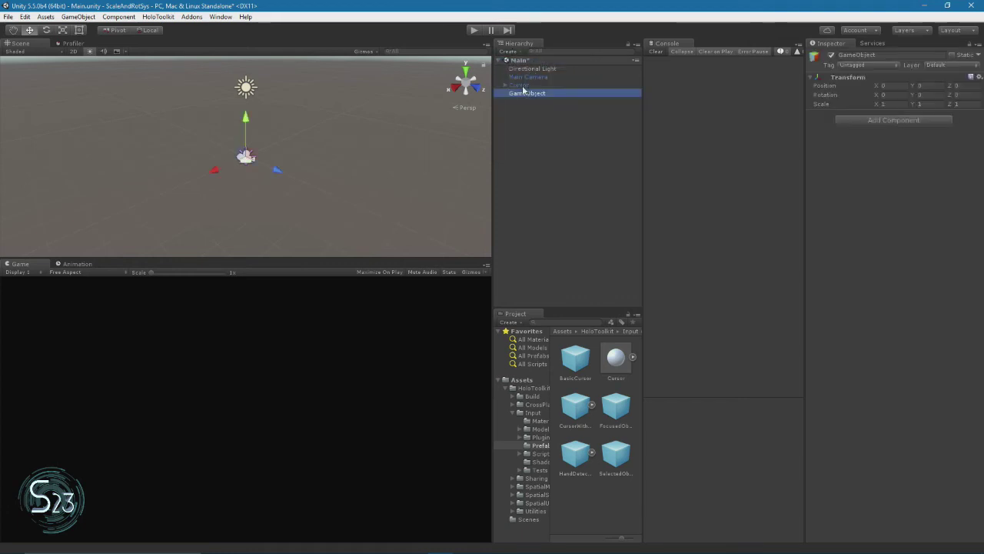
click(861, 55)
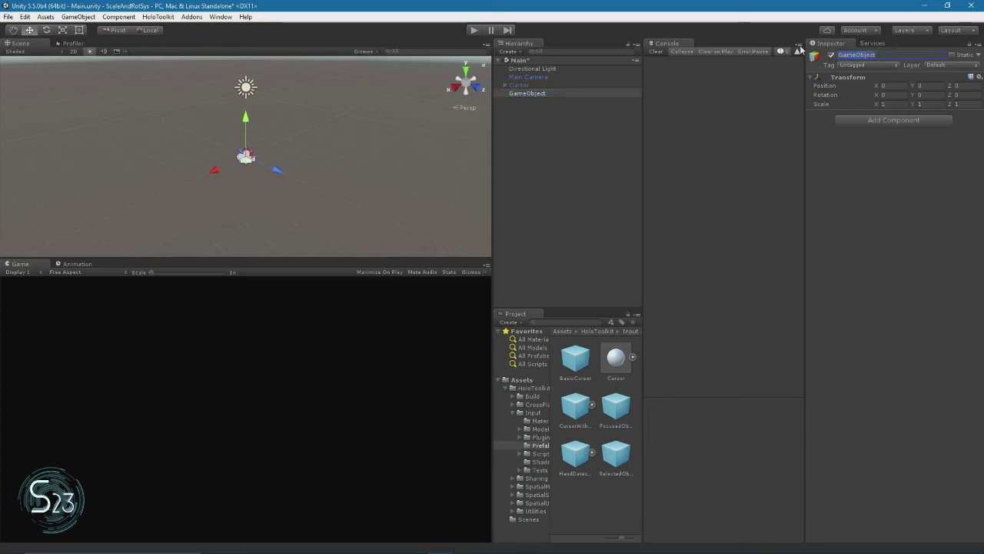
text(Manager)
key(Return)
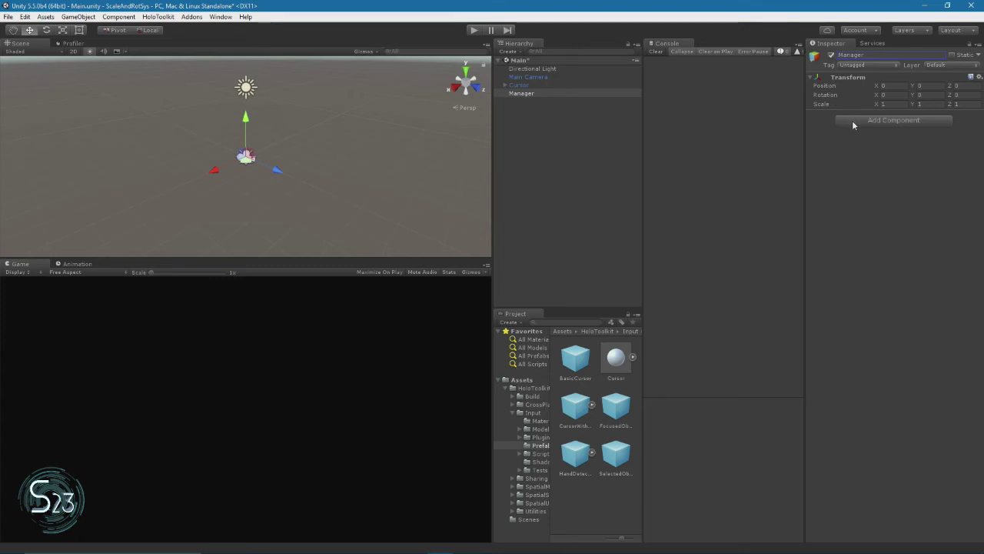
- Add the HoloToolkit.Unity Gaze Manager script to the Manager object
click(874, 122)
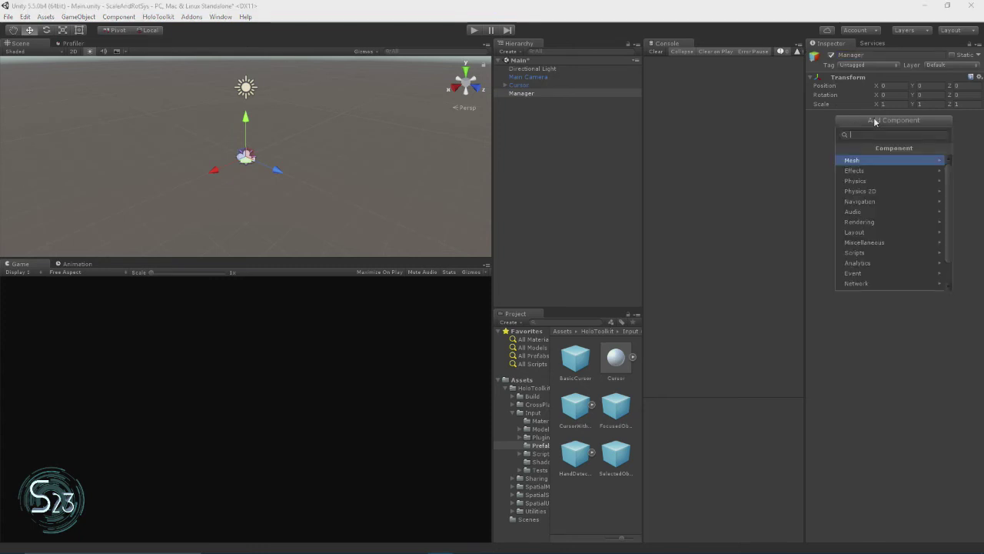
scroll(865, 223, down, 2)
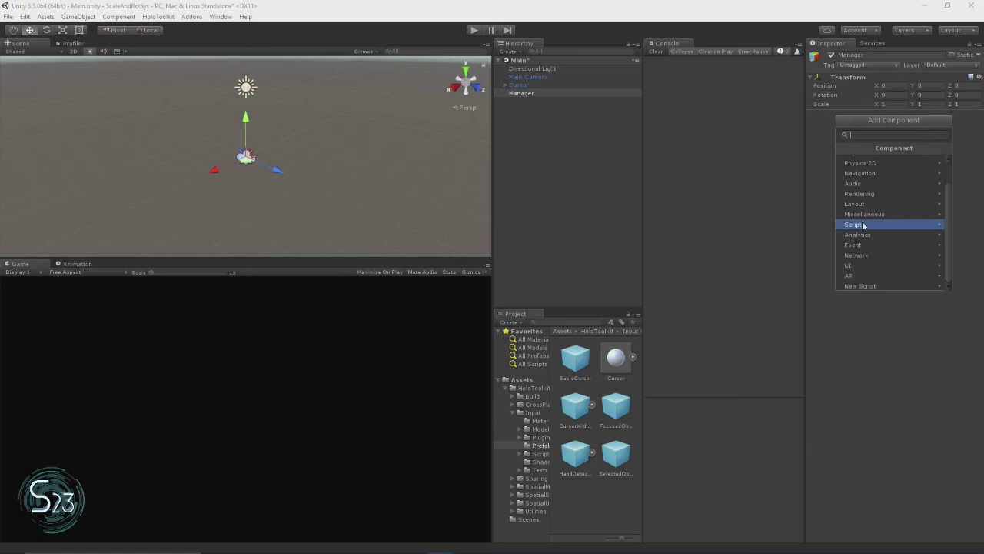
click(861, 224)
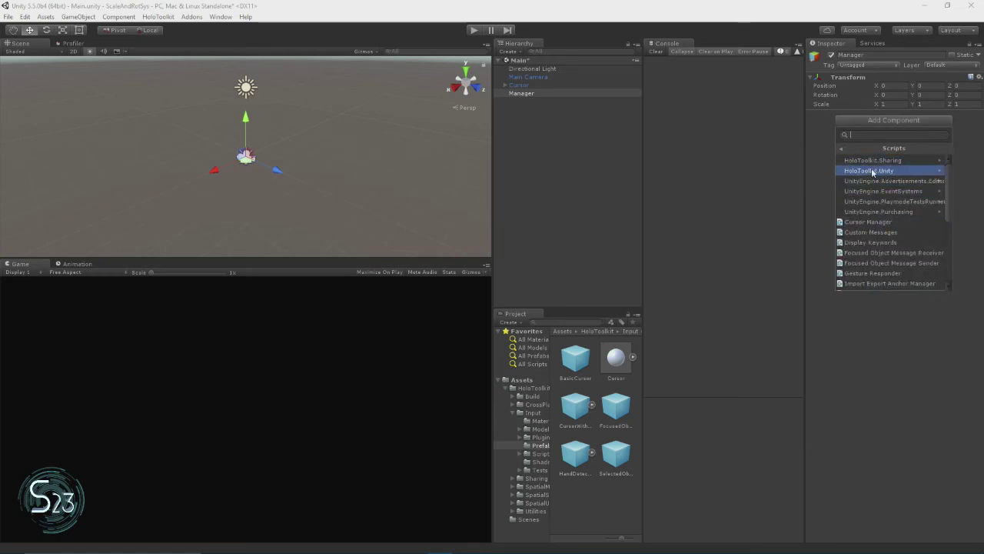
click(871, 169)
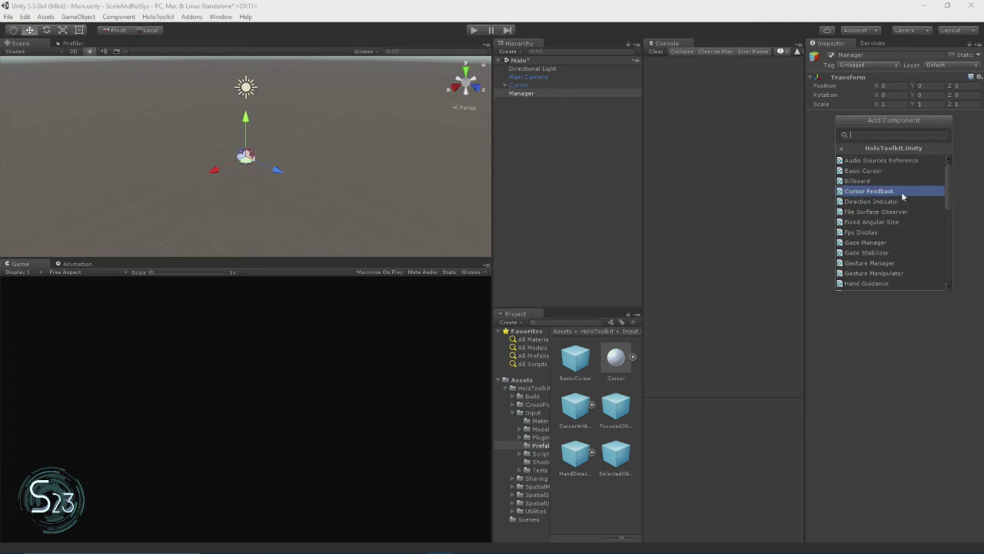
click(867, 242)
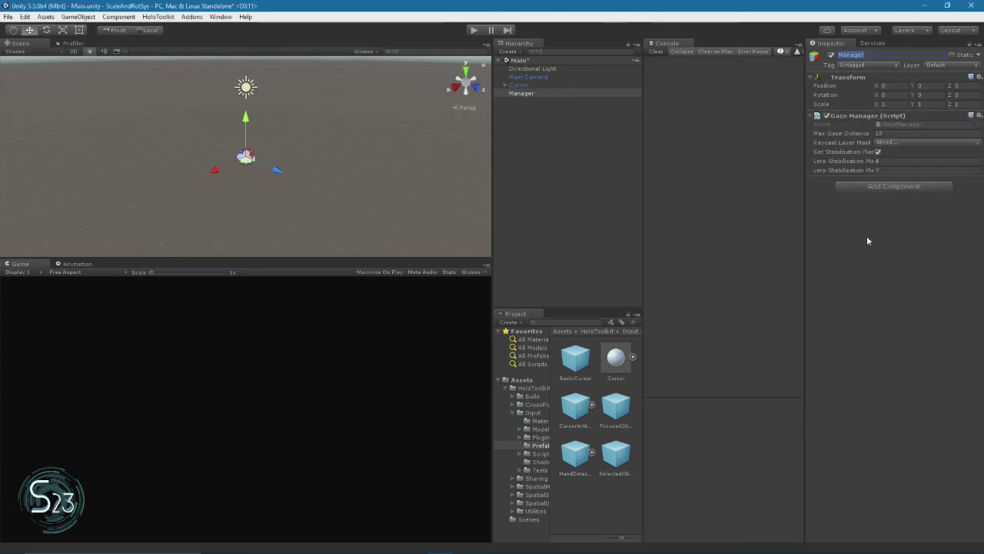
- Add the HoloToolkit.Unity Gesture Manager script to the Manager object
click(864, 188)
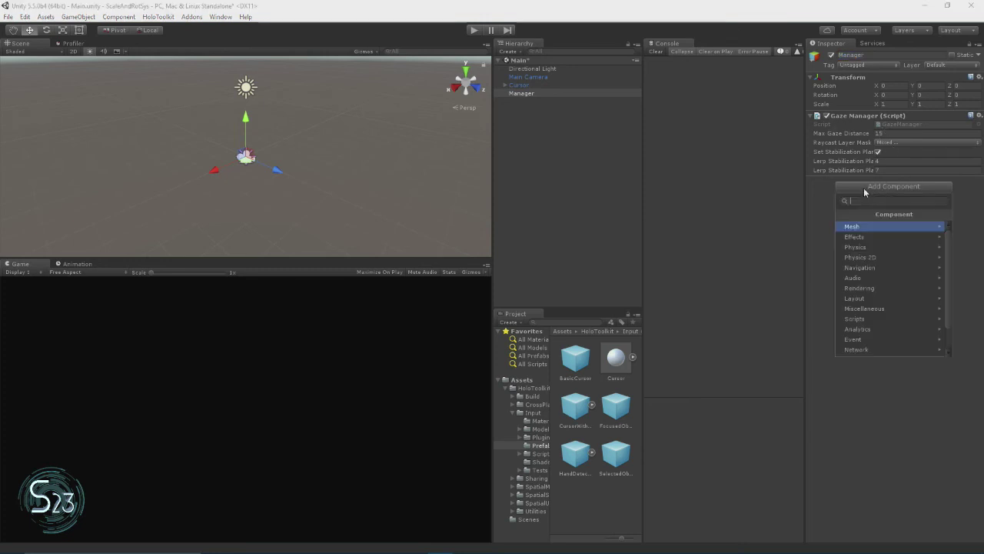
click(866, 322)
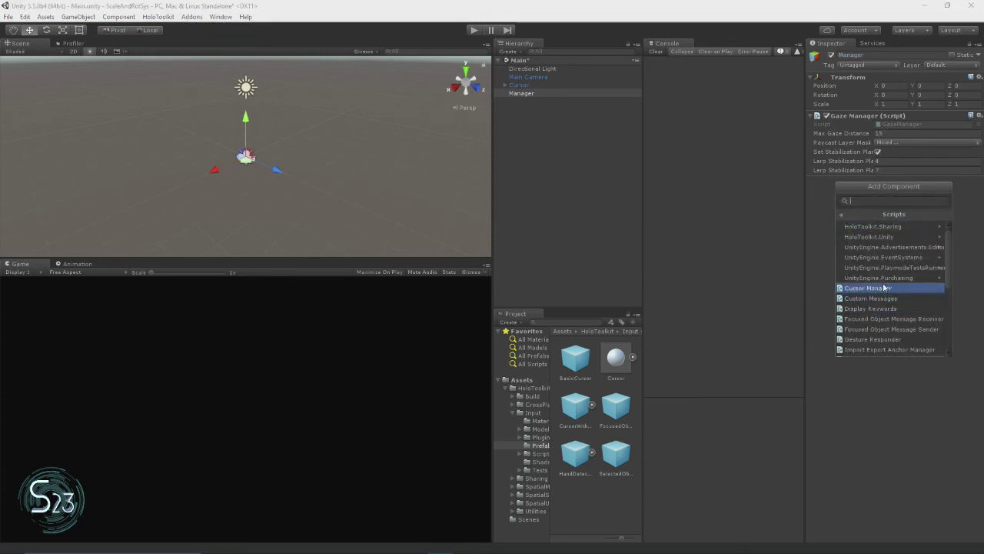
click(874, 238)
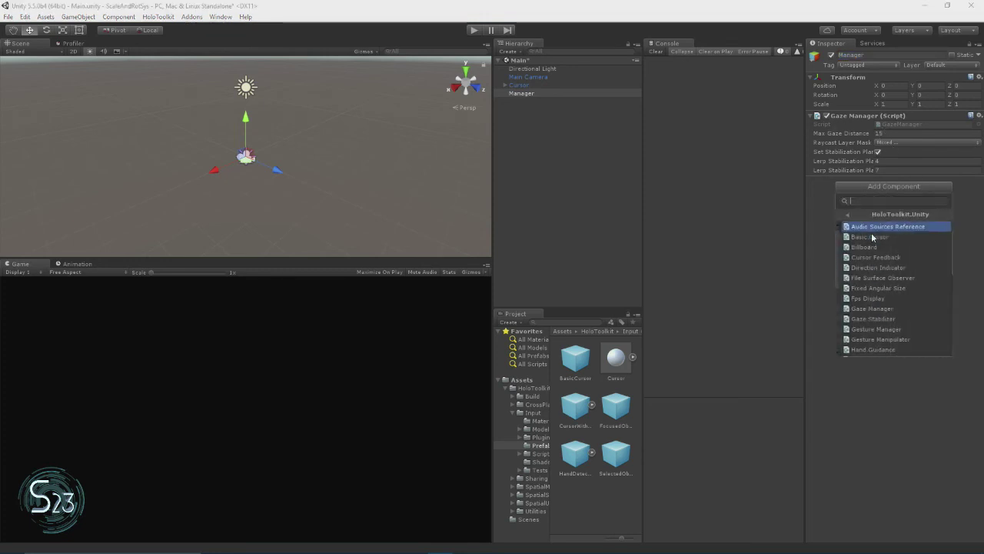
click(869, 329)
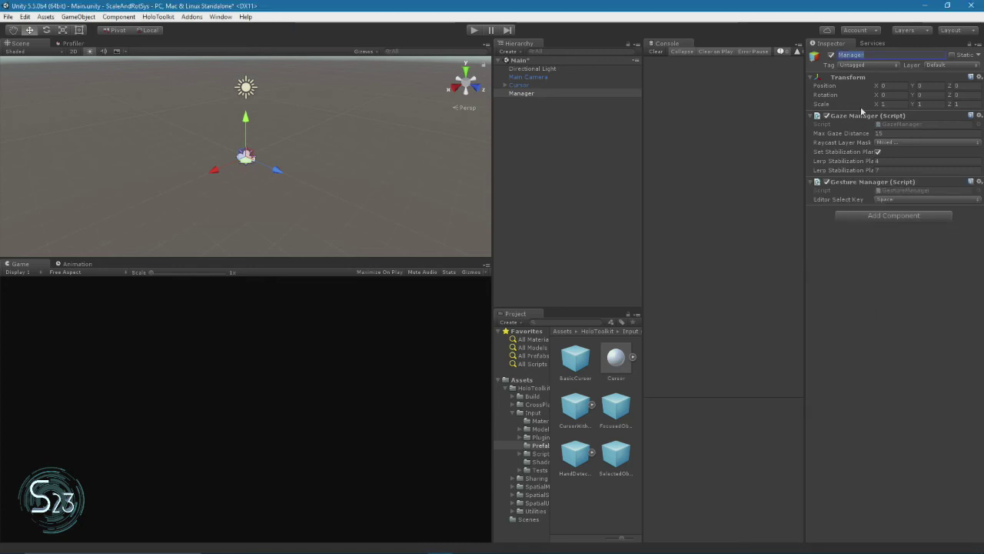
- Add the HoloToolkit.Unity Hands Manager script to the Manager object
click(875, 215)
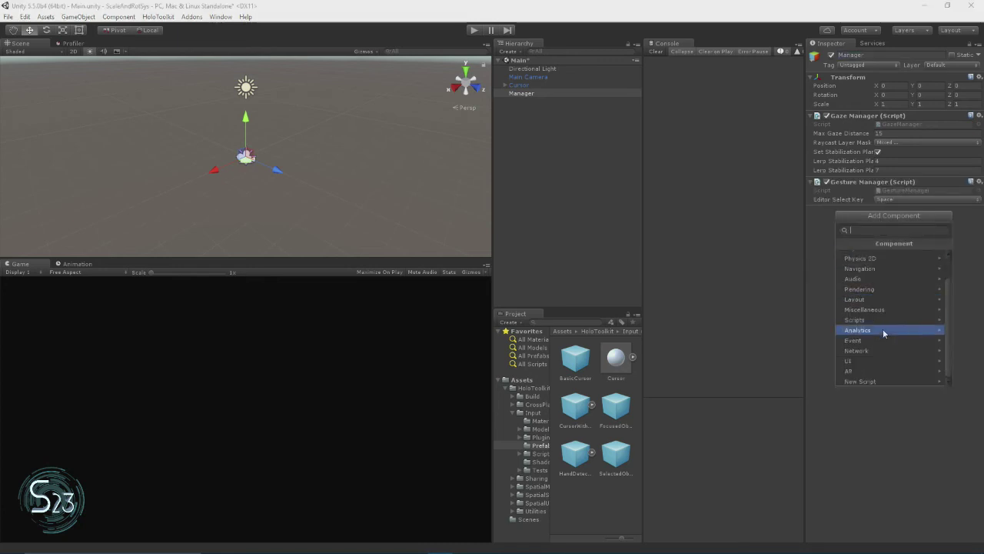
click(855, 348)
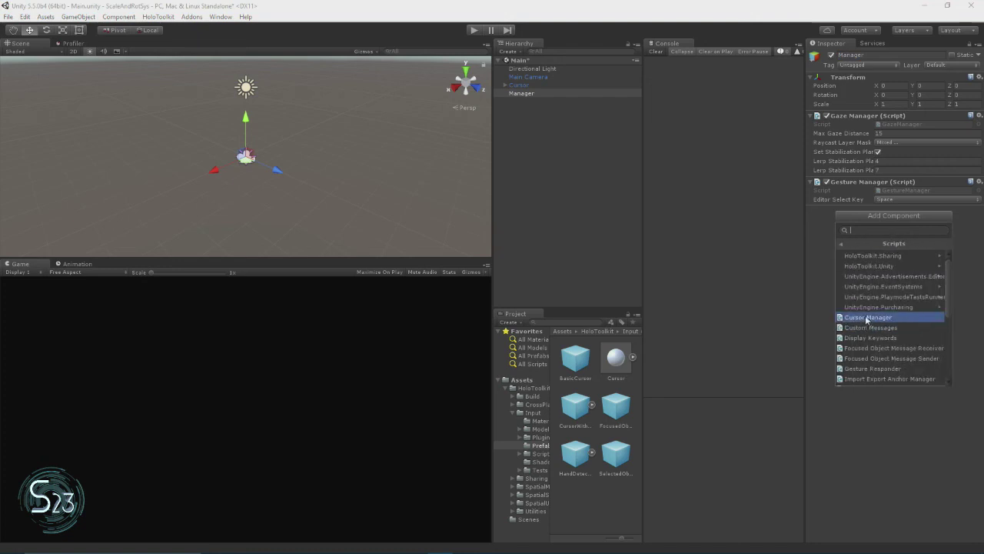
click(868, 265)
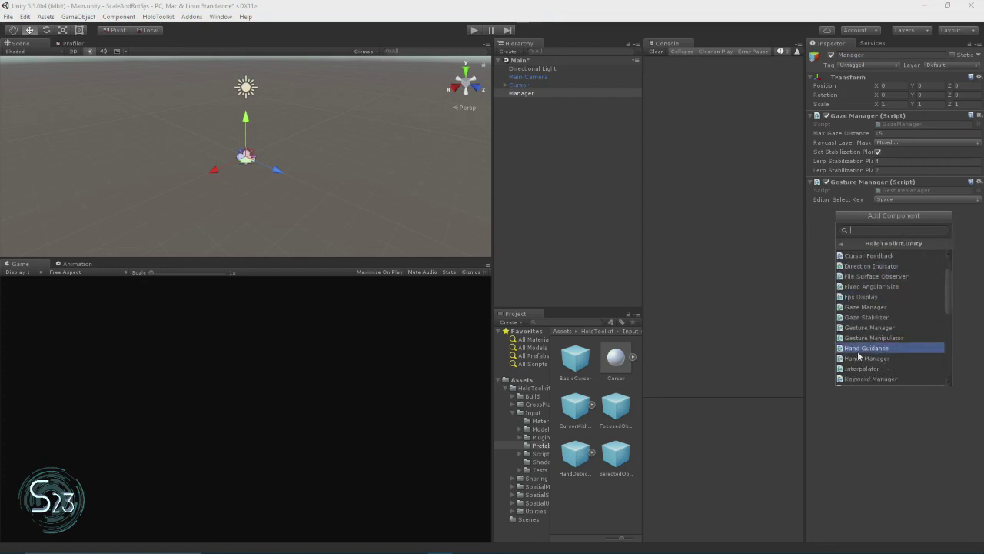
click(867, 358)
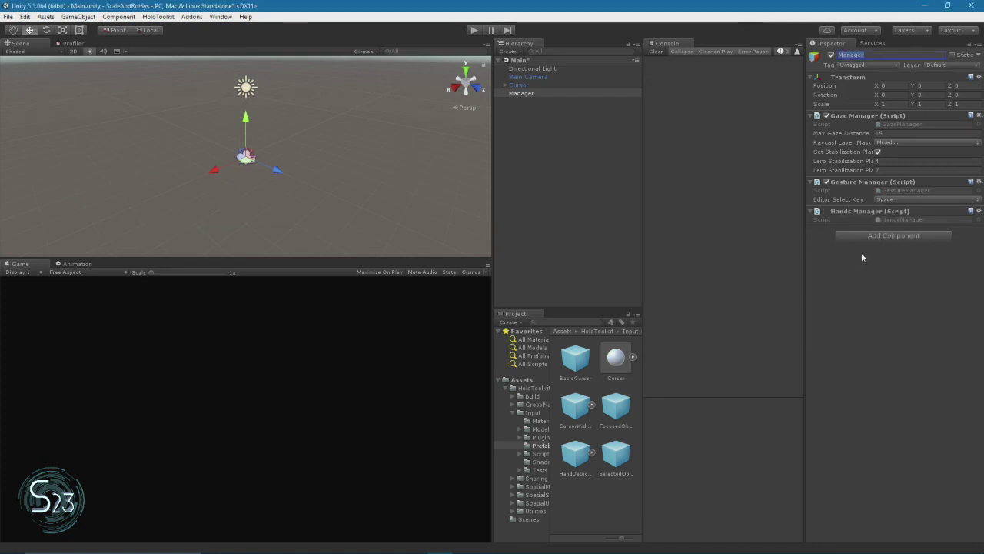